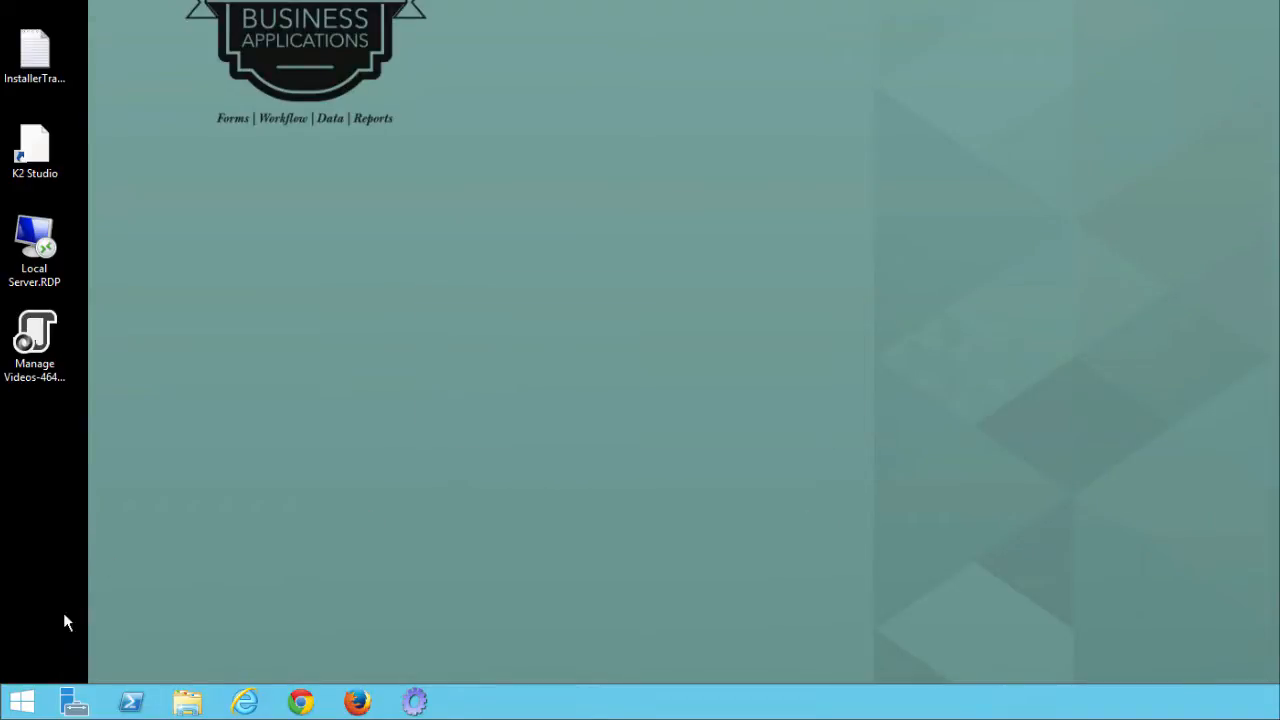
# Step: Launch K2 Designer from the K2 smartforms program group of K2 blackpearl
pyautogui.click(28, 700)
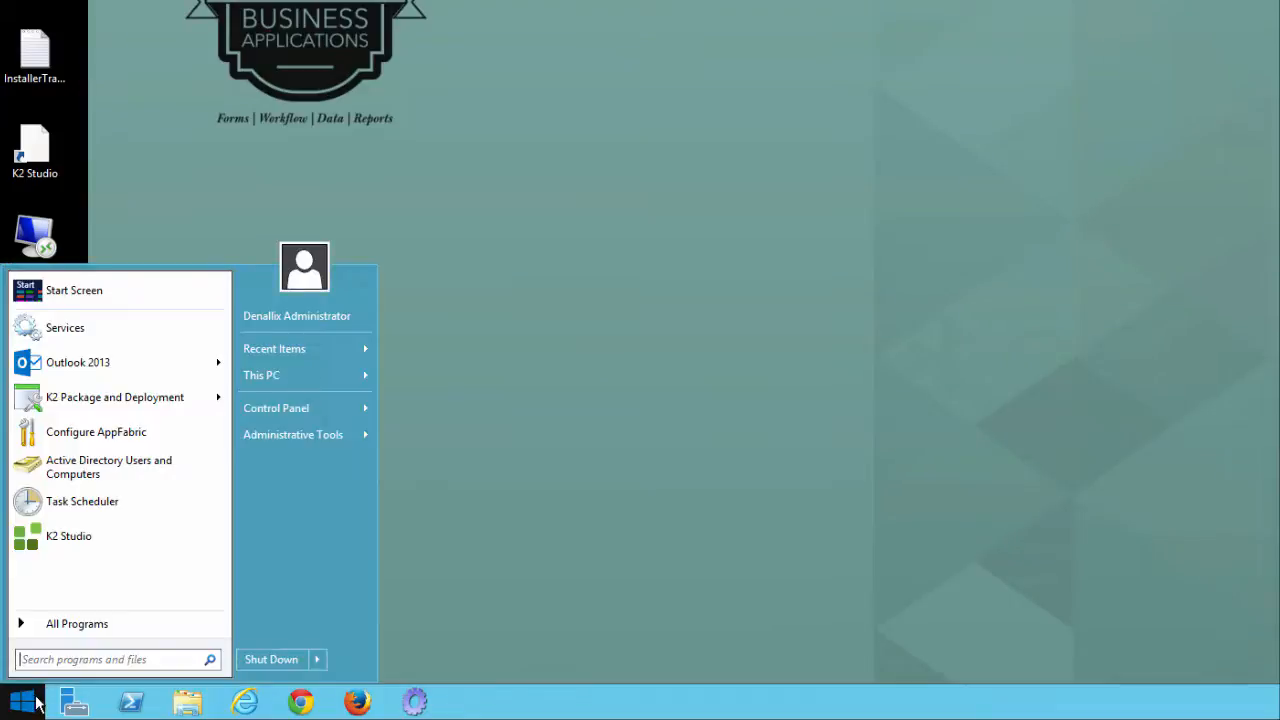
pyautogui.click(56, 628)
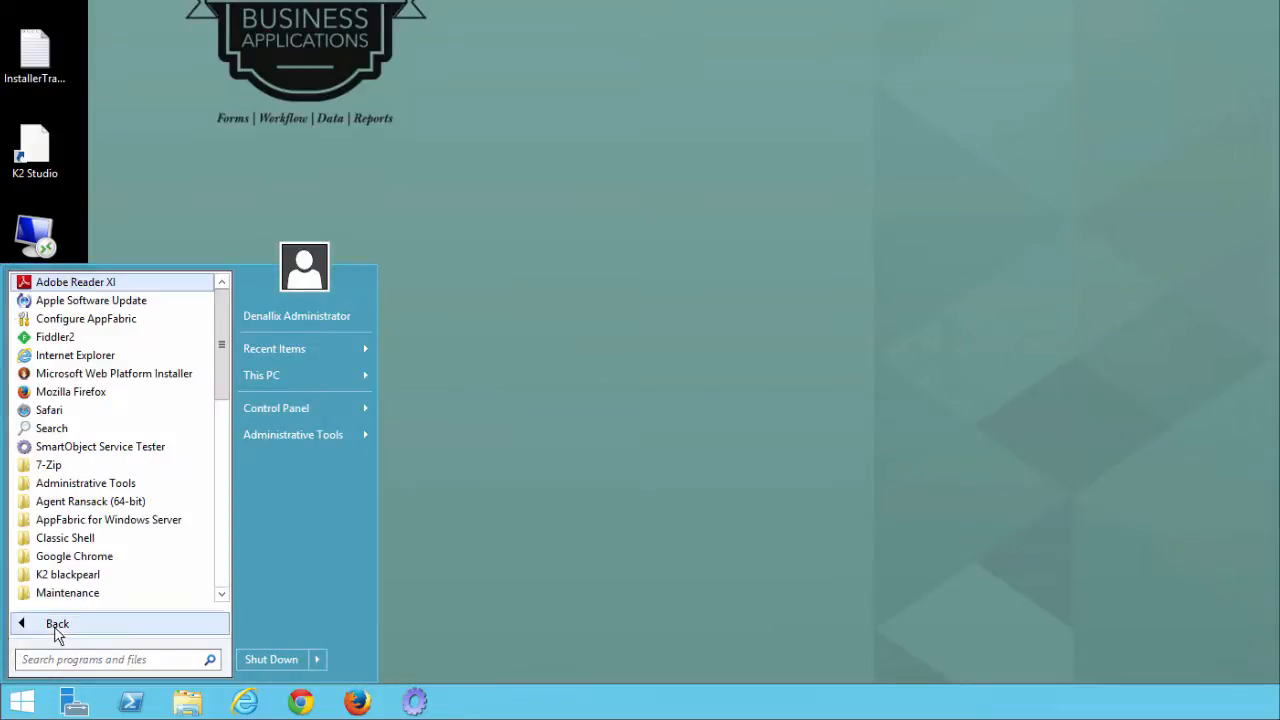
pyautogui.click(66, 577)
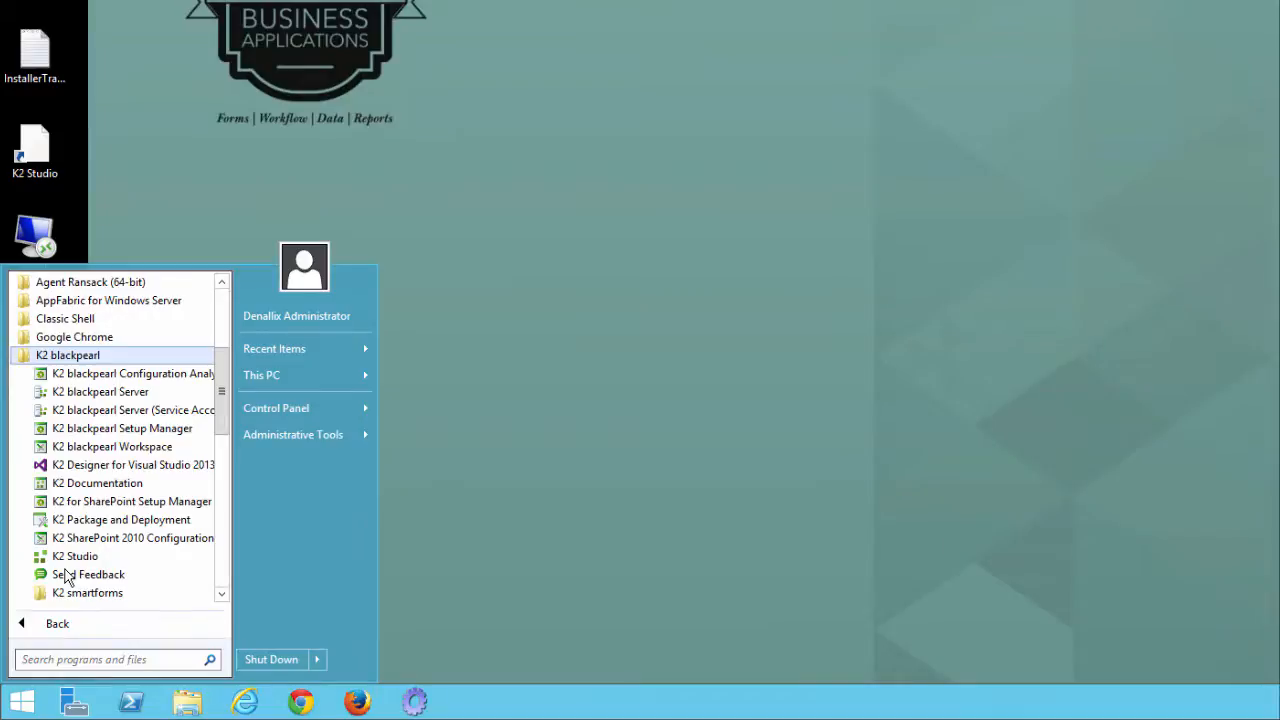
pyautogui.click(60, 592)
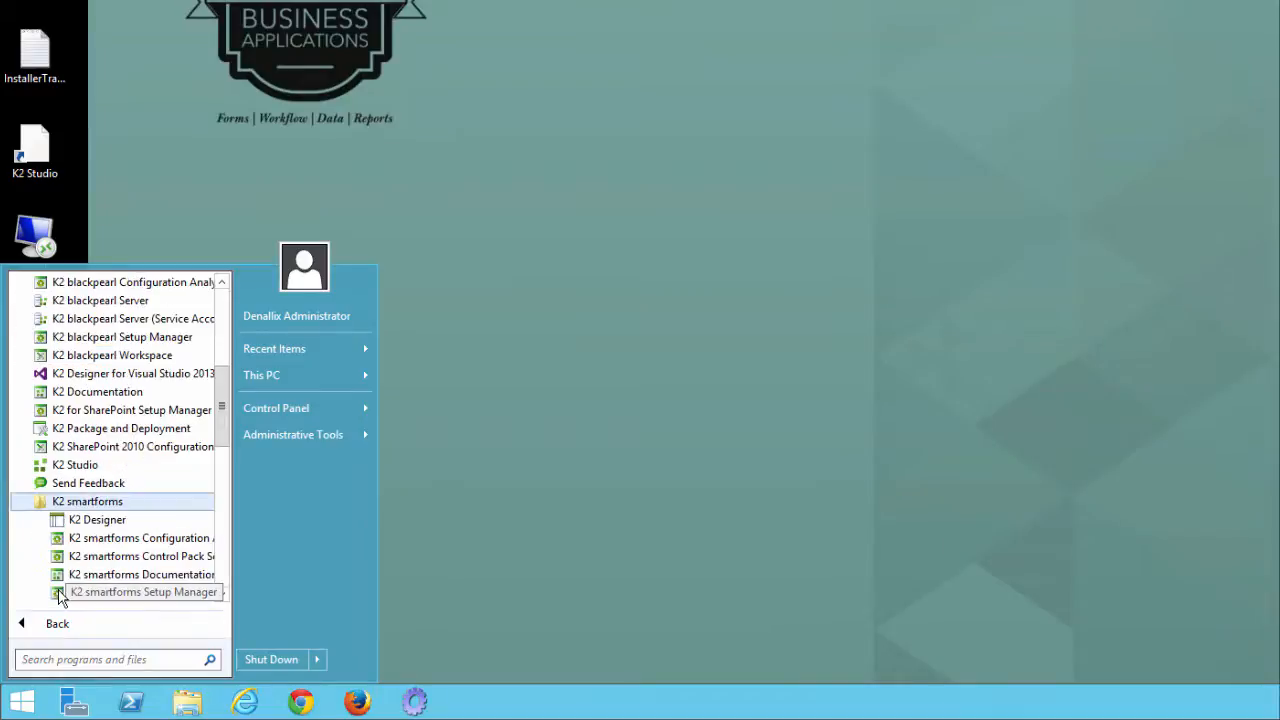
pyautogui.click(100, 520)
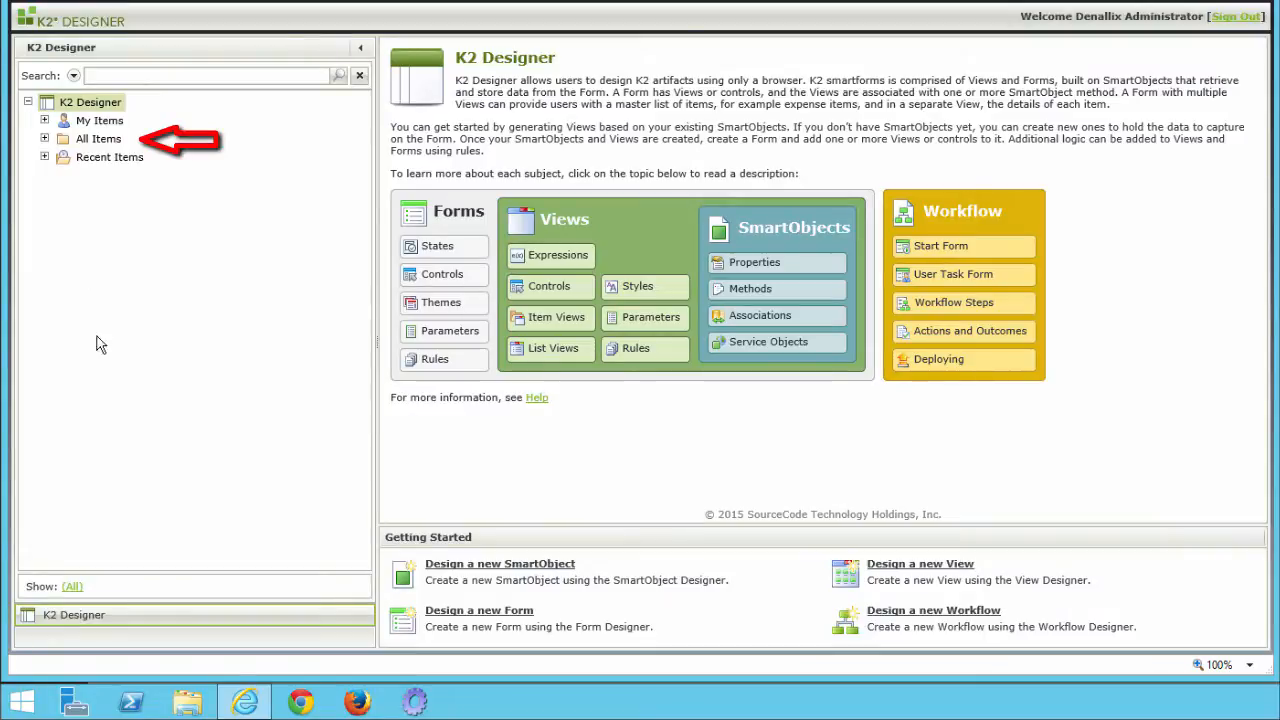
# Step: Create a new category named K2 Learning under All Items
pyautogui.click(44, 139)
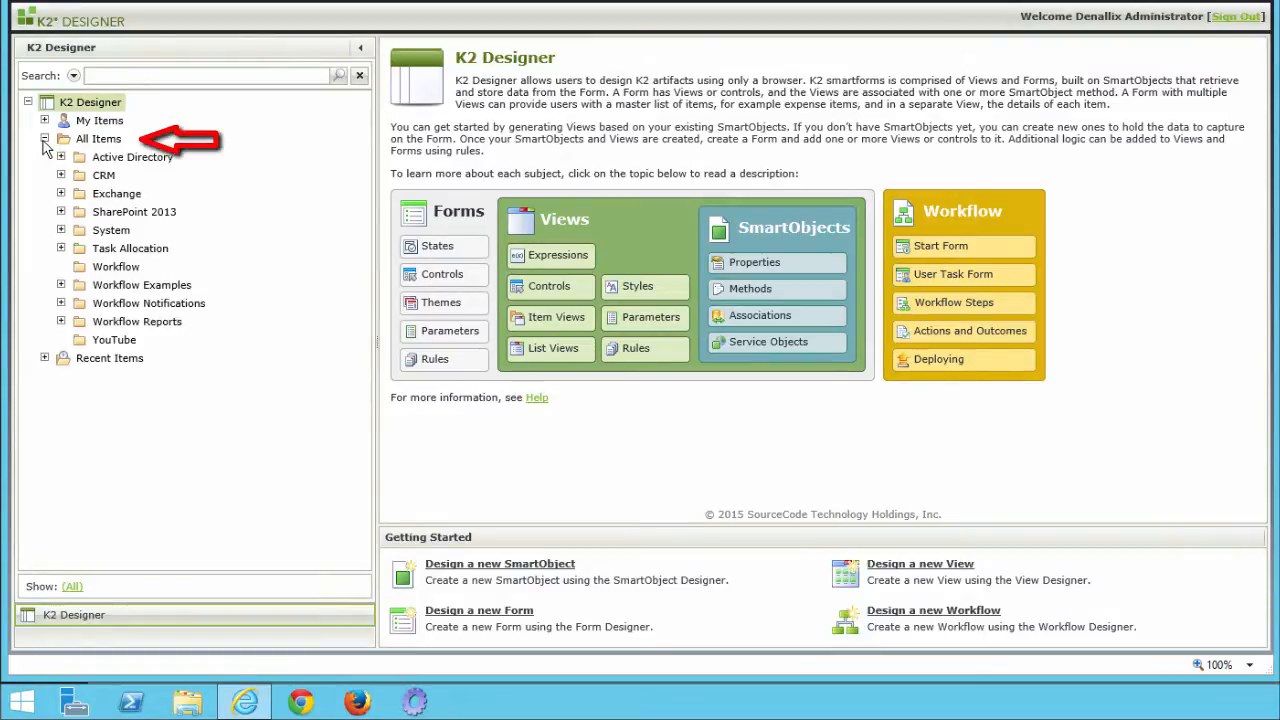
pyautogui.rightClick(97, 141)
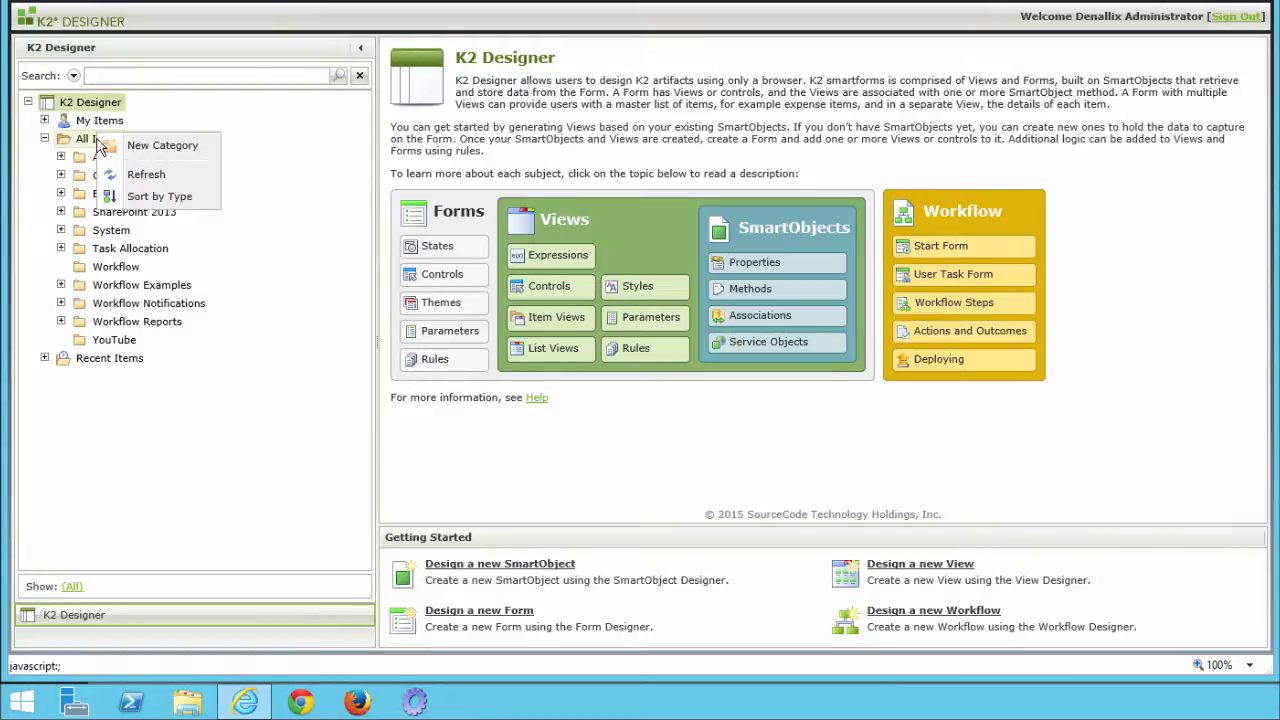
pyautogui.click(157, 147)
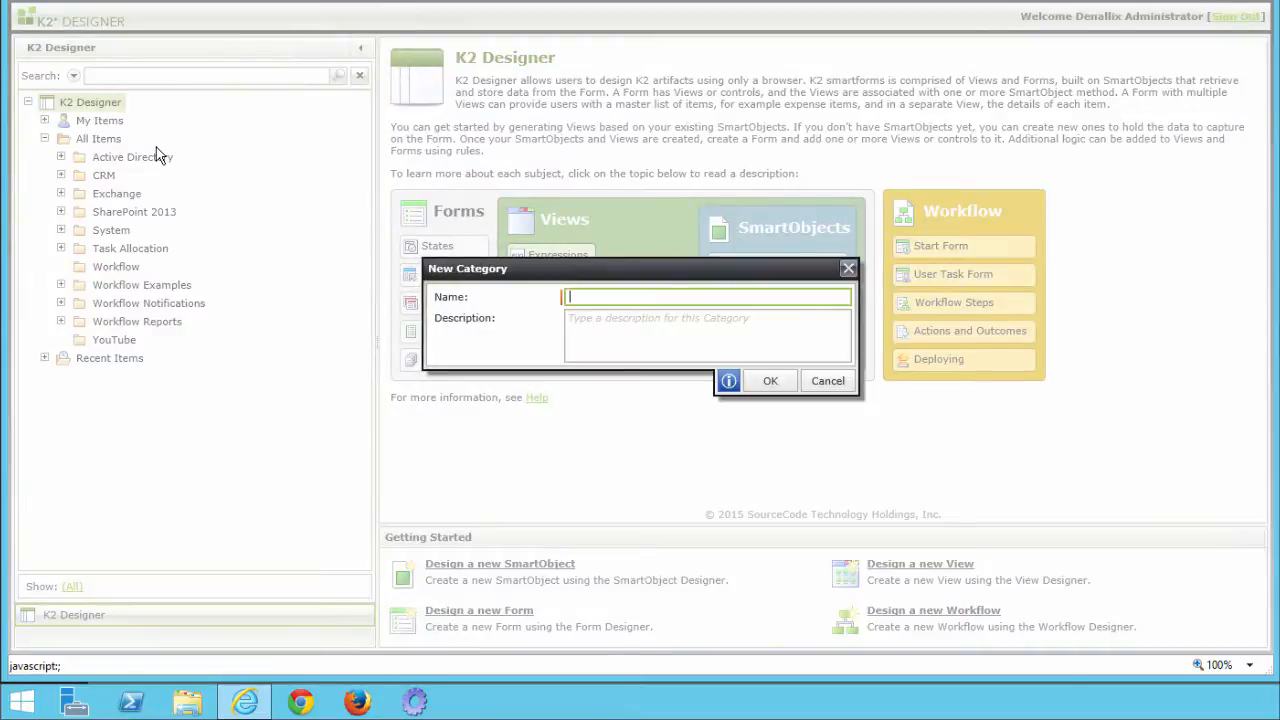
pyautogui.write('K2 Learning')
pyautogui.click(771, 386)
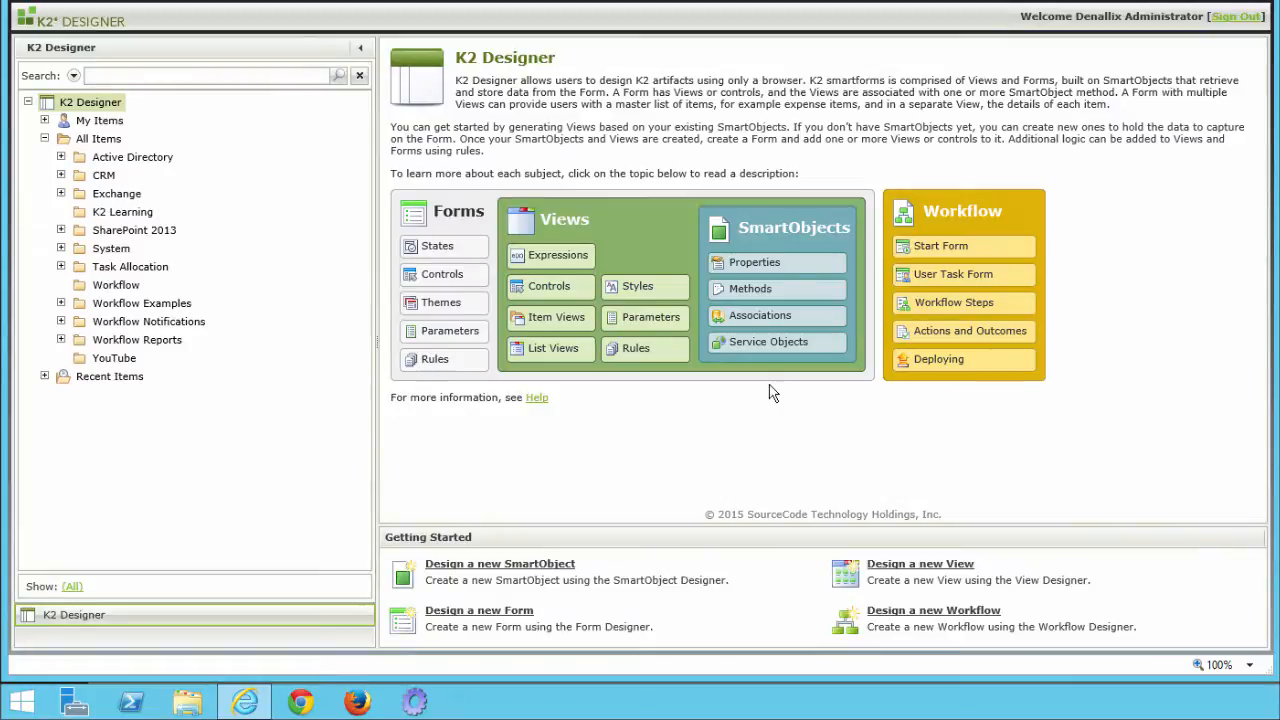
# Step: Create a subcategory named Hello World inside the K2 Learning category
pyautogui.click(122, 214)
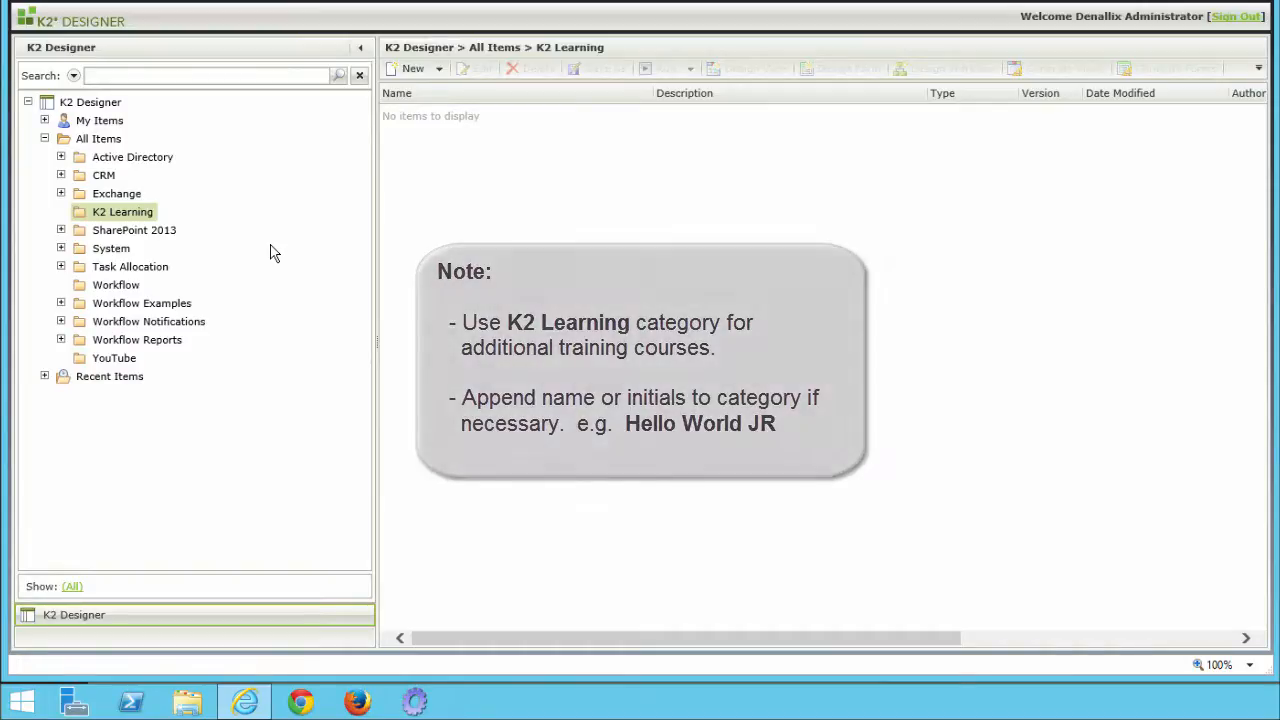
pyautogui.rightClick(134, 214)
pyautogui.click(202, 223)
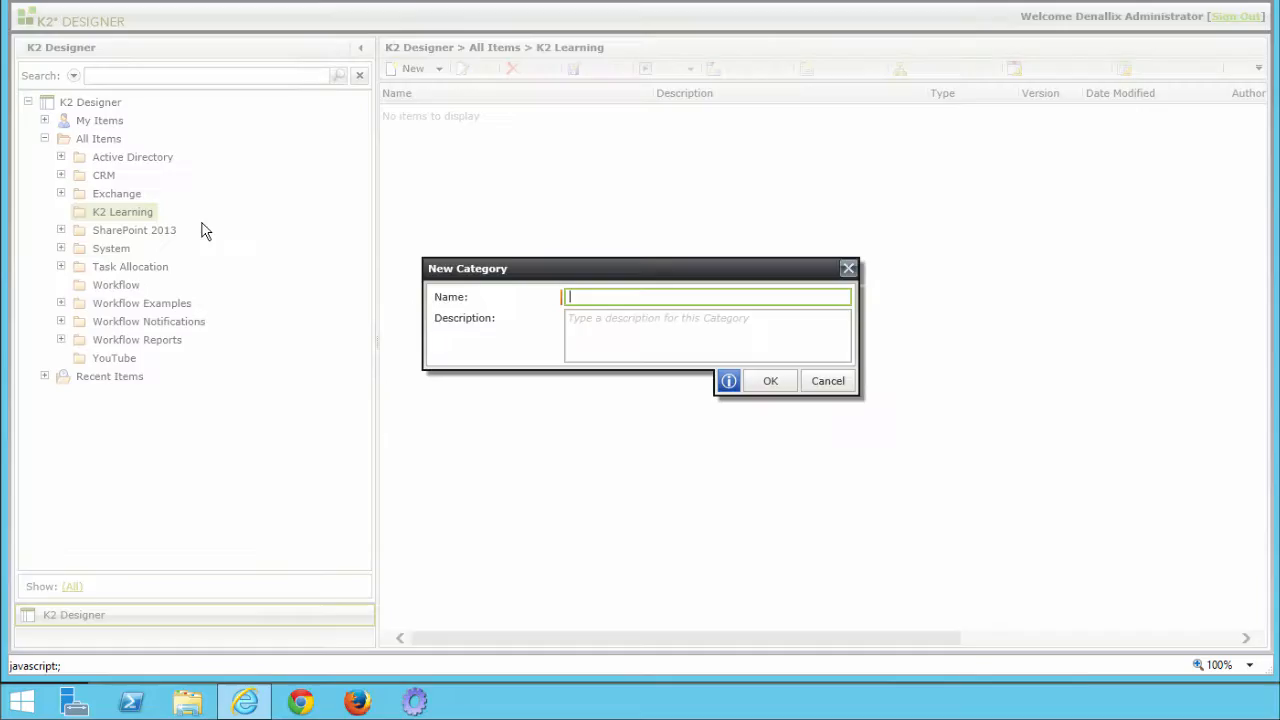
pyautogui.write('Hello World')
pyautogui.click(768, 381)
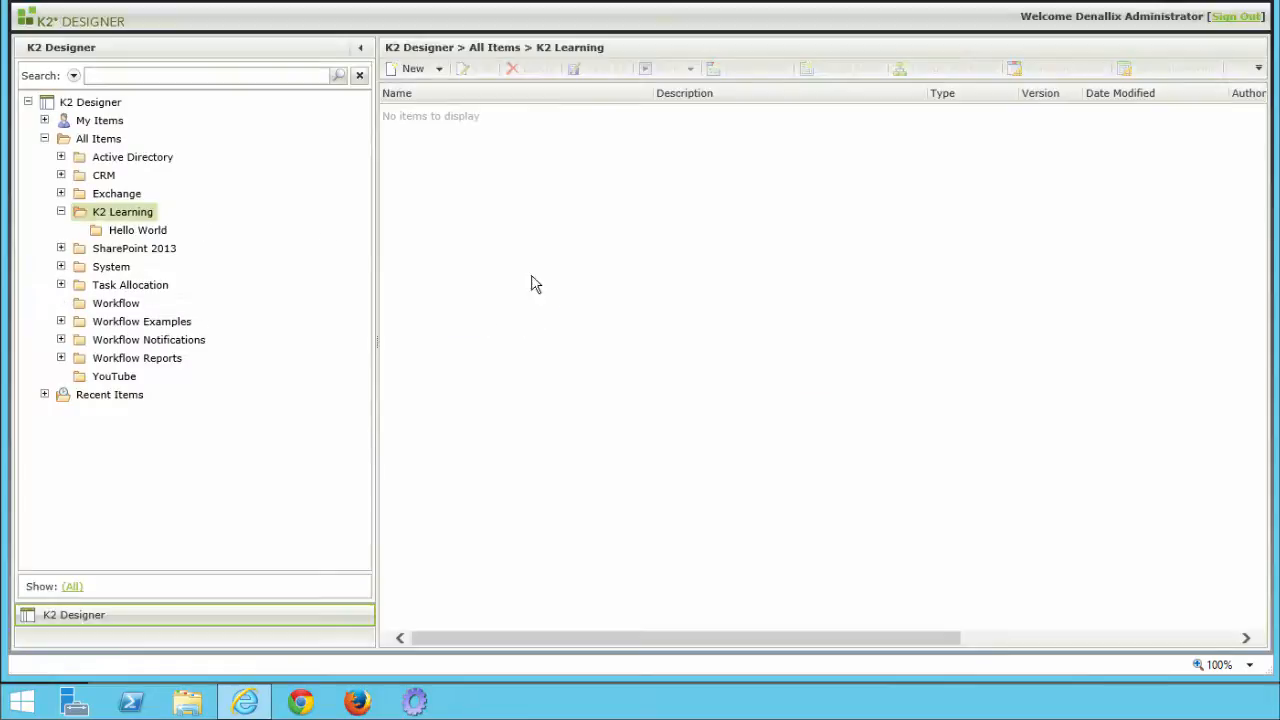
# Step: Create two subcategories named Forms and Views inside the Hello World category
pyautogui.rightClick(150, 233)
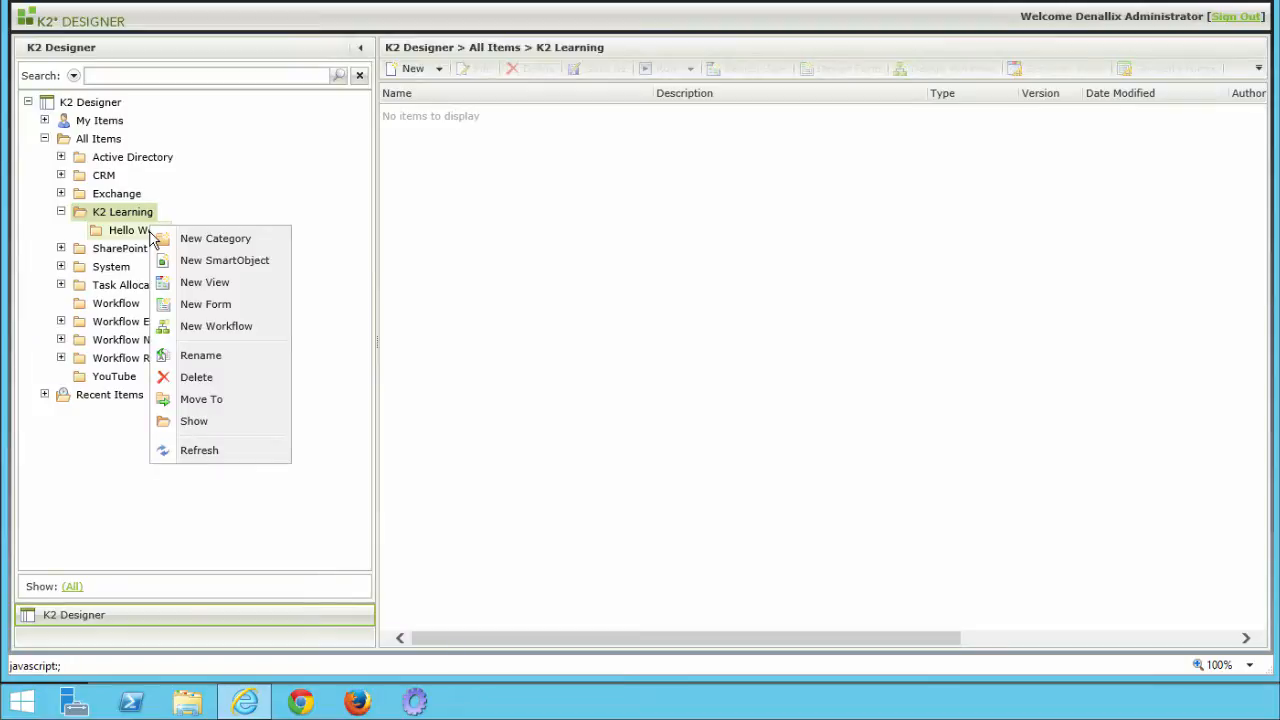
pyautogui.click(188, 244)
pyautogui.write('Forms')
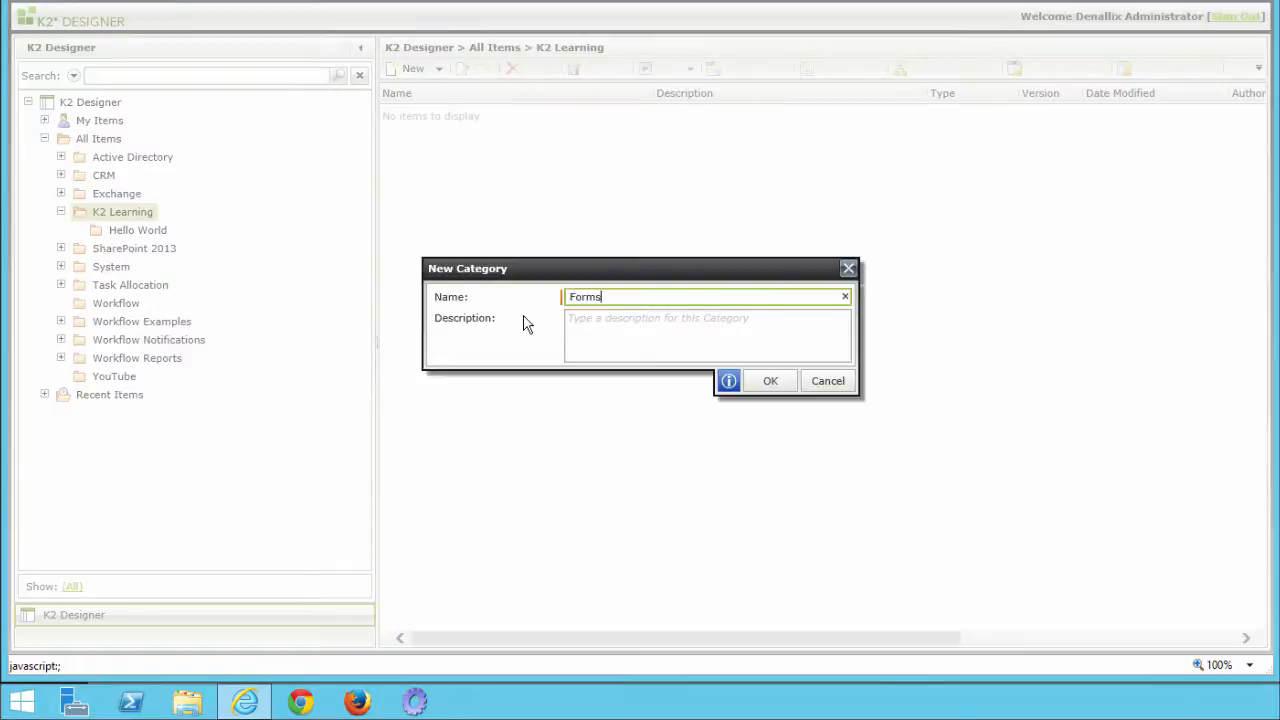
pyautogui.click(768, 380)
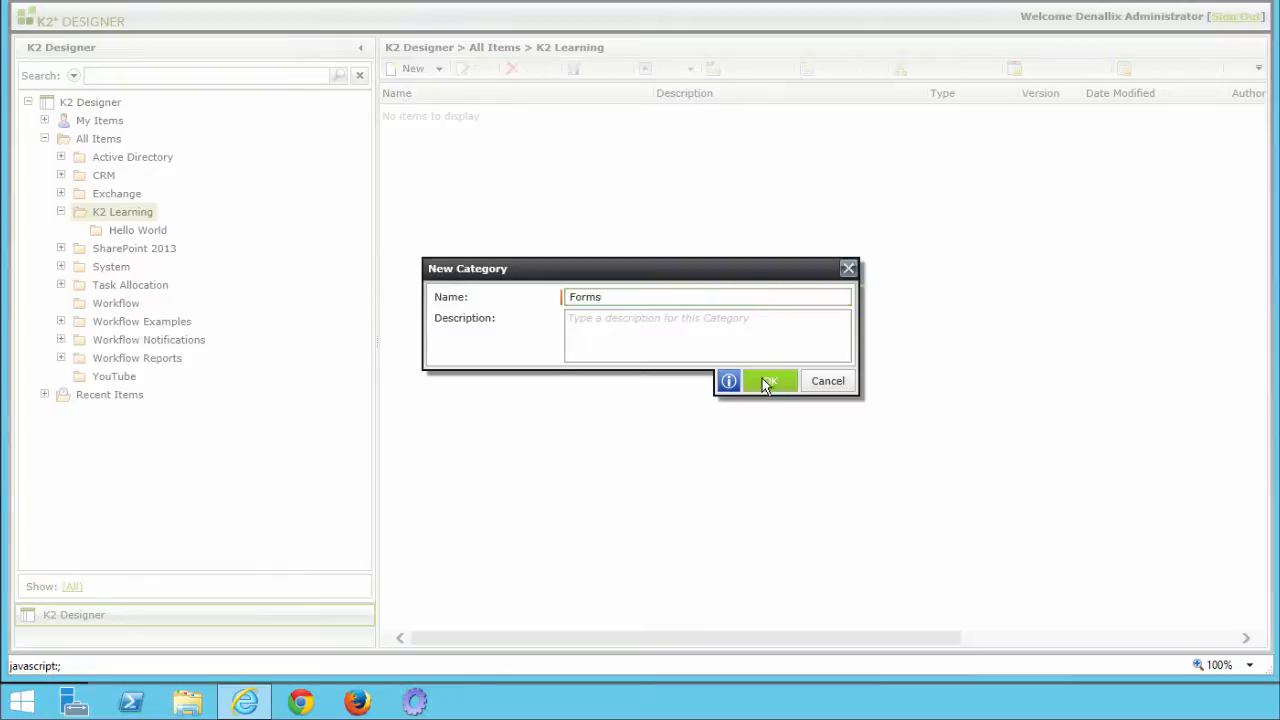
pyautogui.rightClick(124, 236)
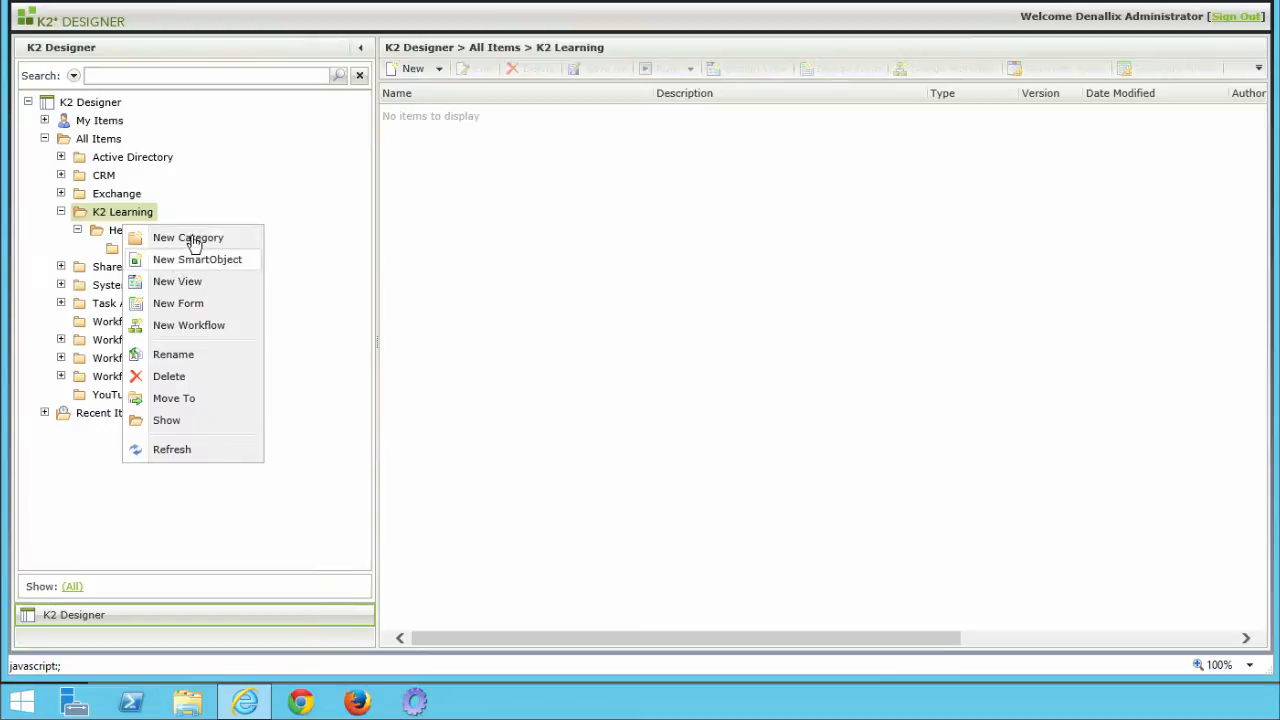
pyautogui.click(192, 240)
pyautogui.write('Views')
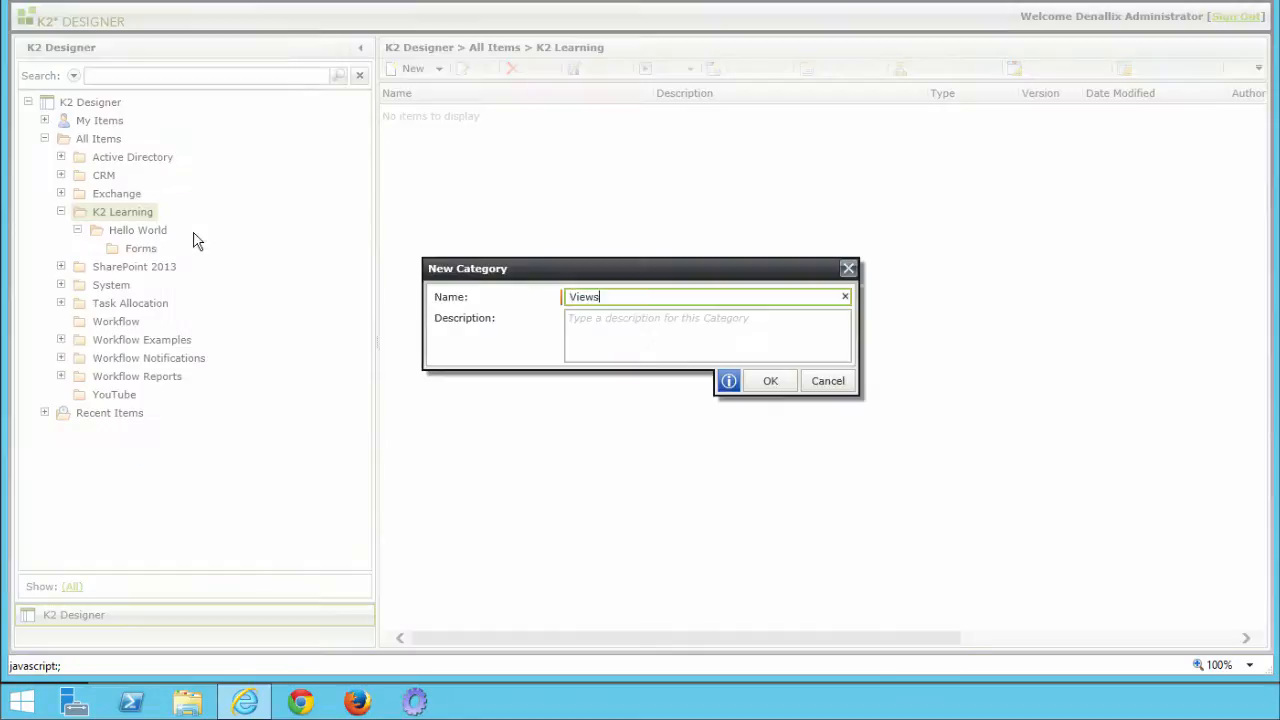
pyautogui.click(772, 383)
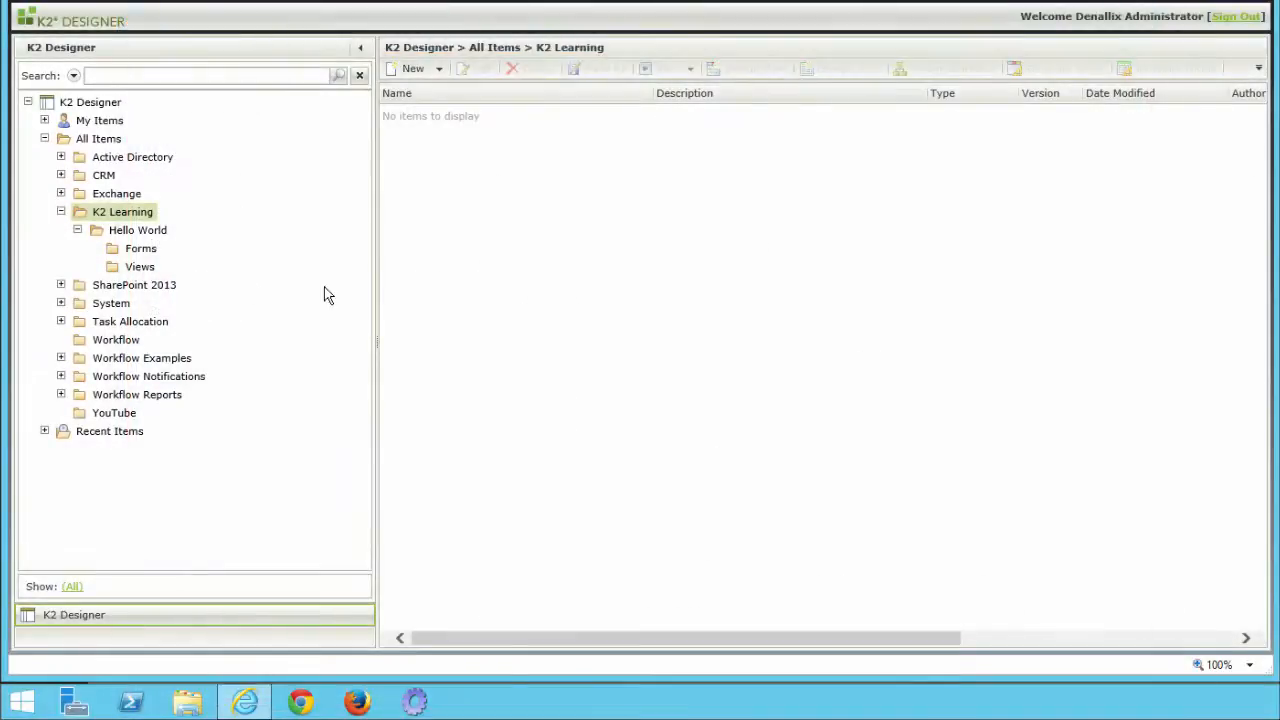
# Step: Start a new item view named Hello World in the Views category and proceed to its layout
pyautogui.rightClick(155, 272)
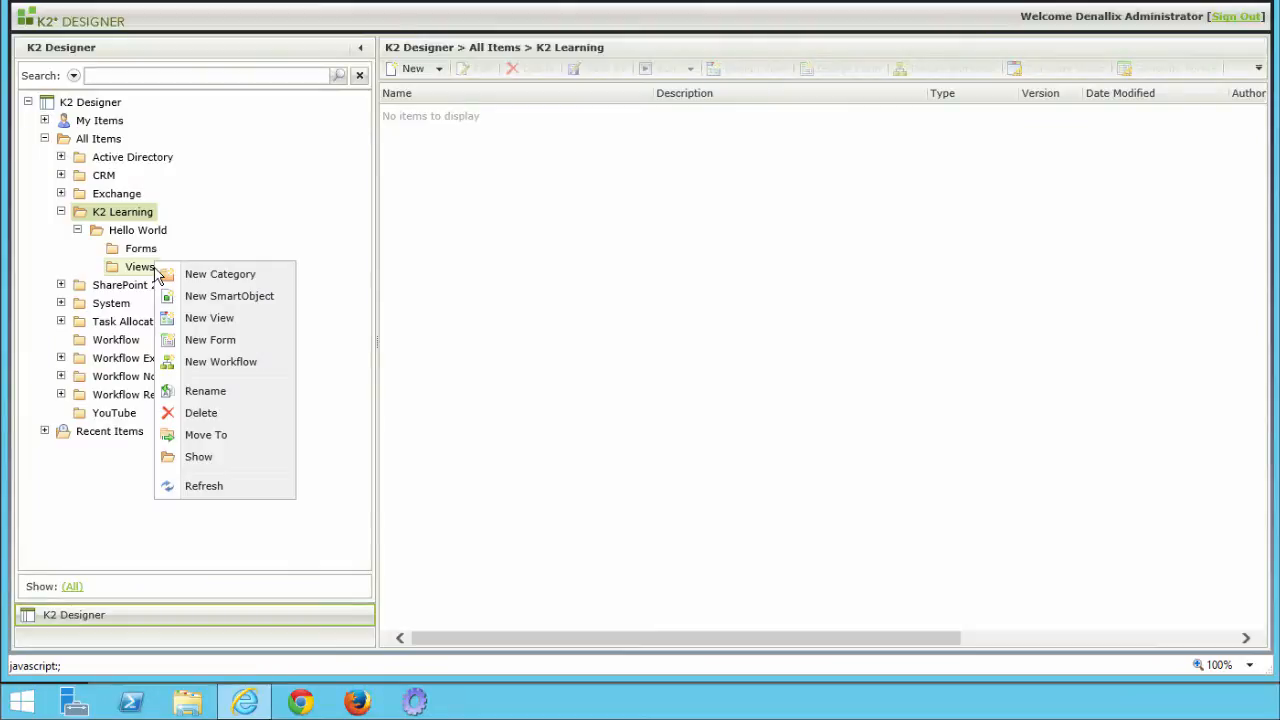
pyautogui.click(213, 327)
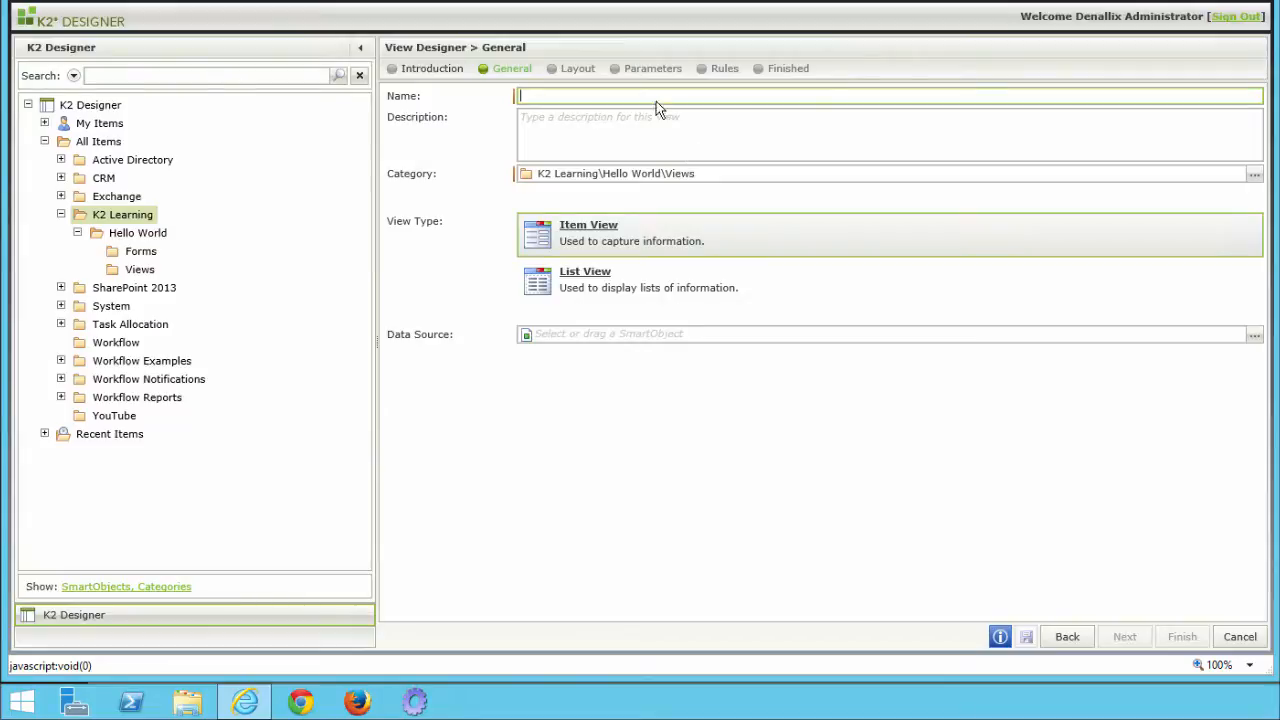
pyautogui.write('Hello')
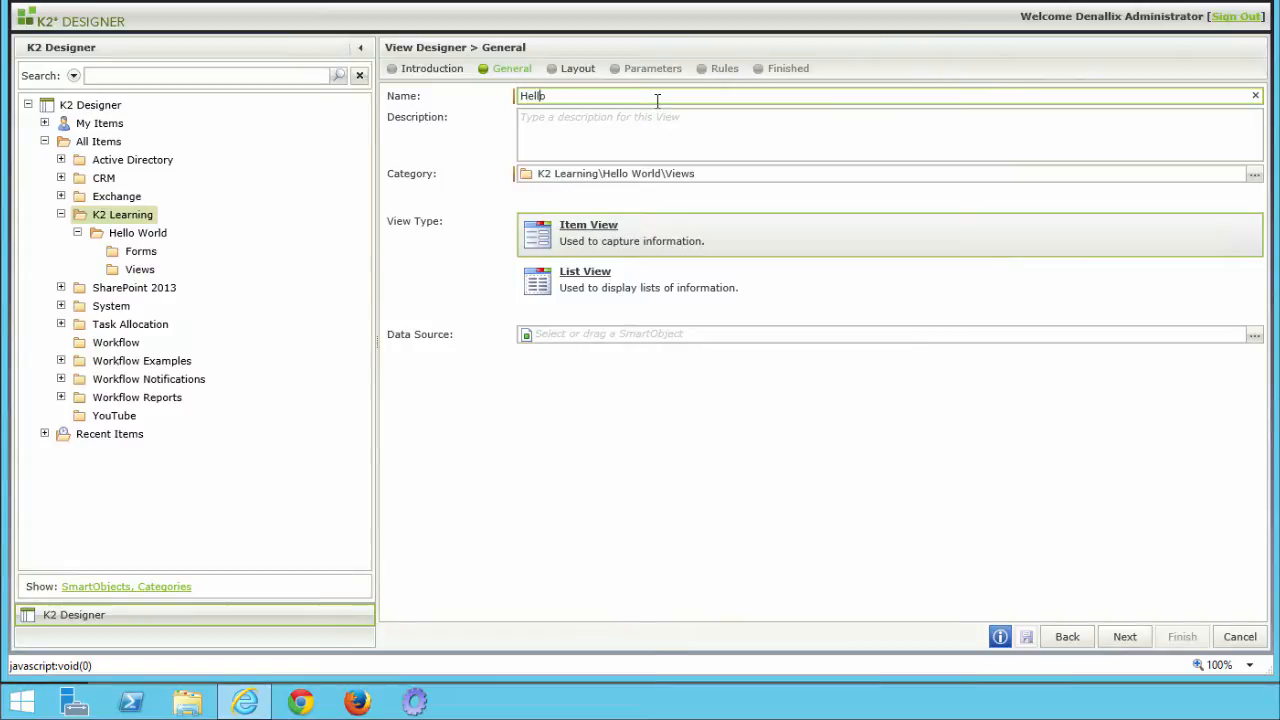
pyautogui.write(' World')
pyautogui.click(1124, 637)
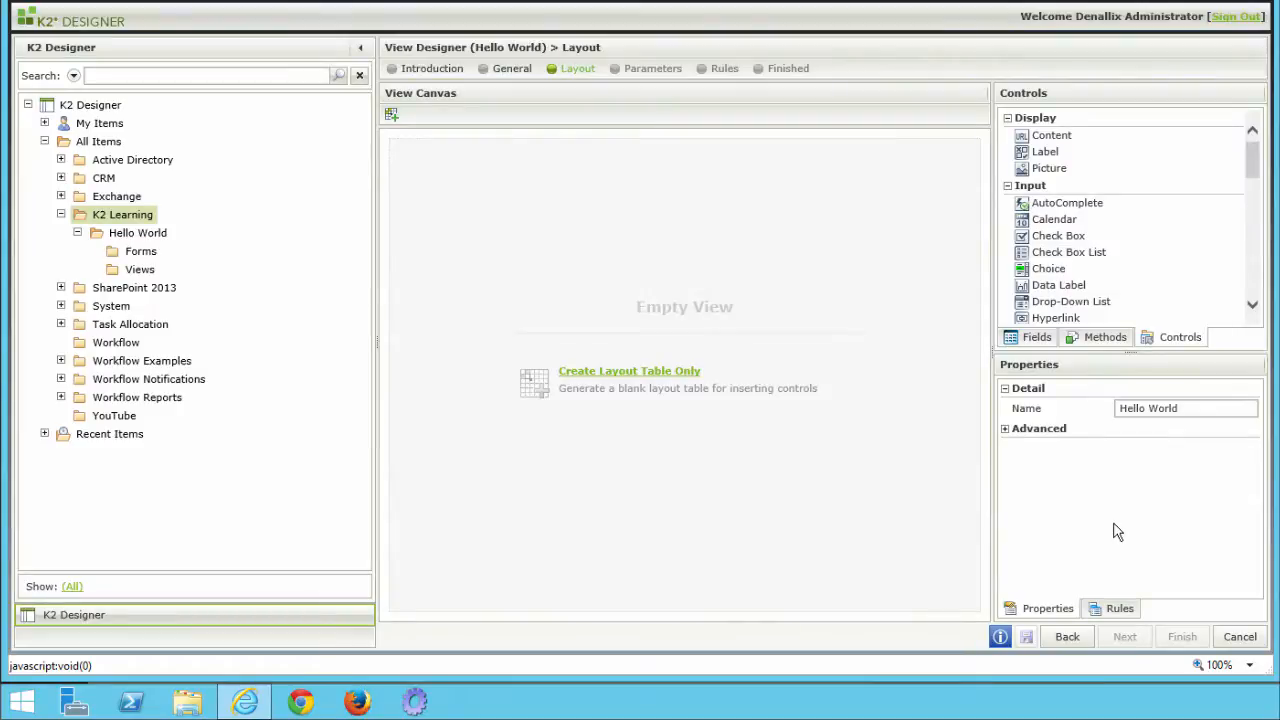
# Step: Create a blank layout table with 2 columns and 2 rows on the view canvas
pyautogui.click(664, 378)
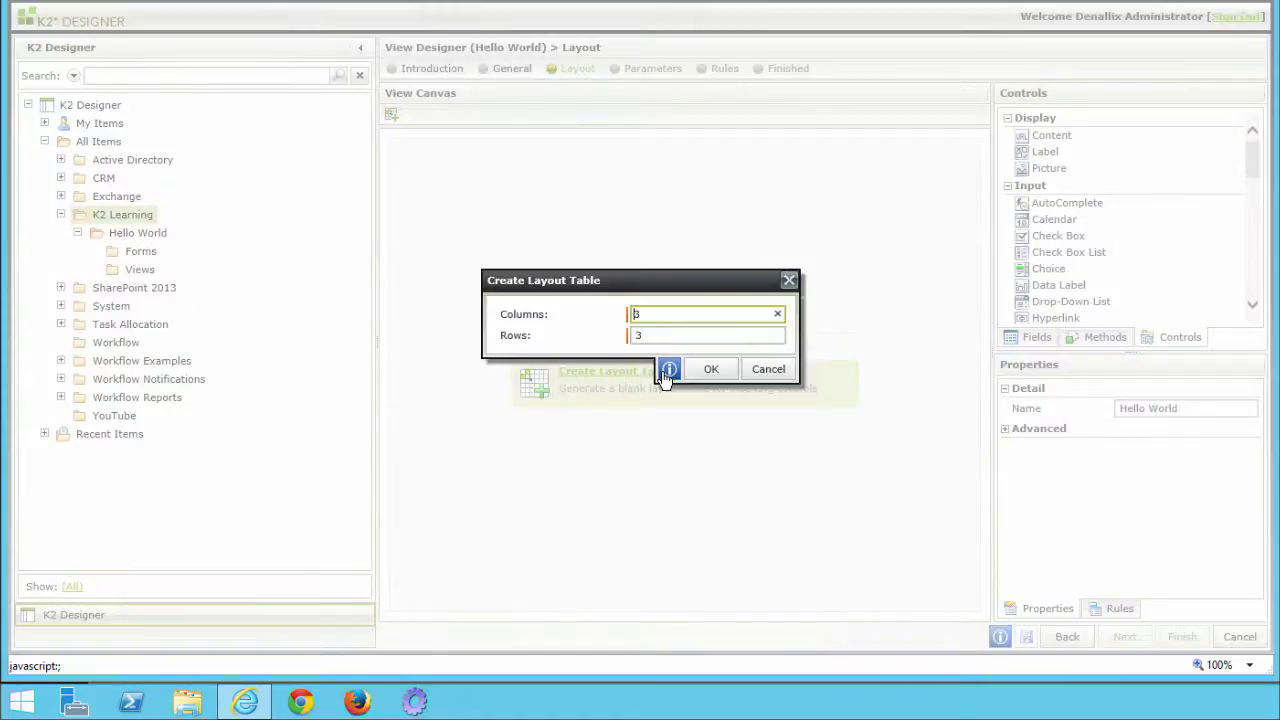
pyautogui.doubleClick(657, 316)
pyautogui.write('2')
pyautogui.doubleClick(640, 337)
pyautogui.write('2')
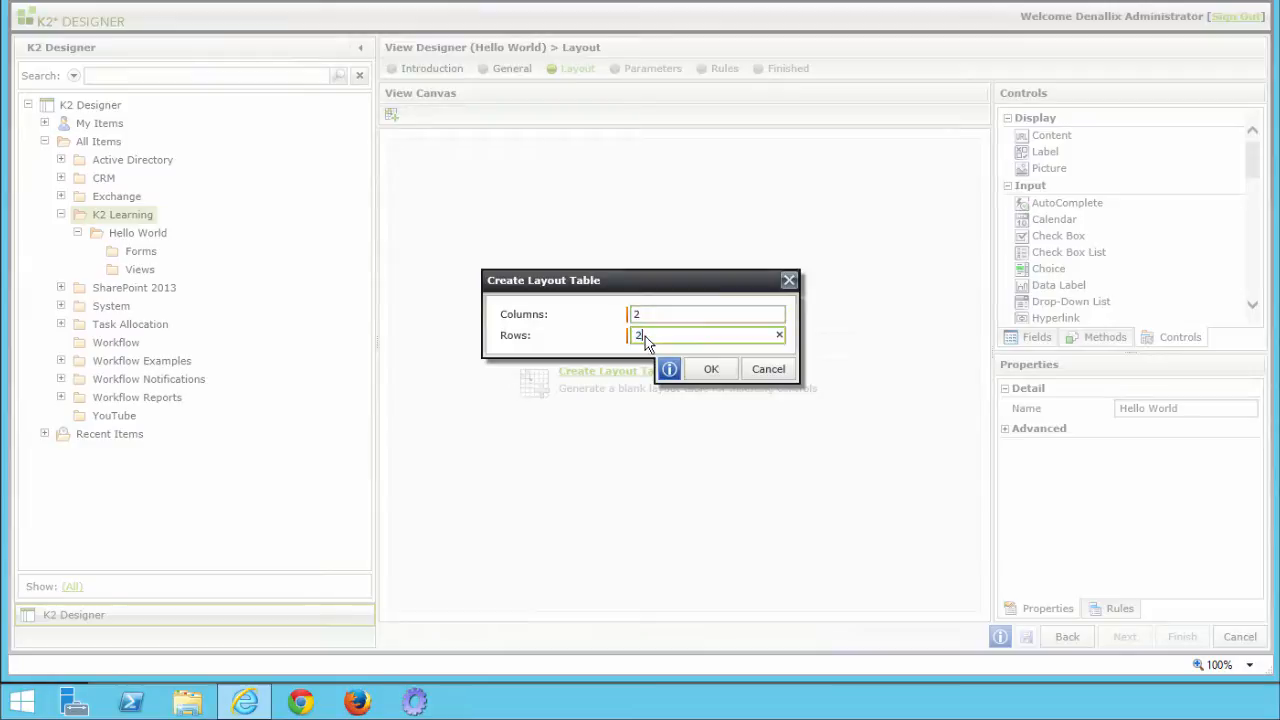
pyautogui.click(716, 372)
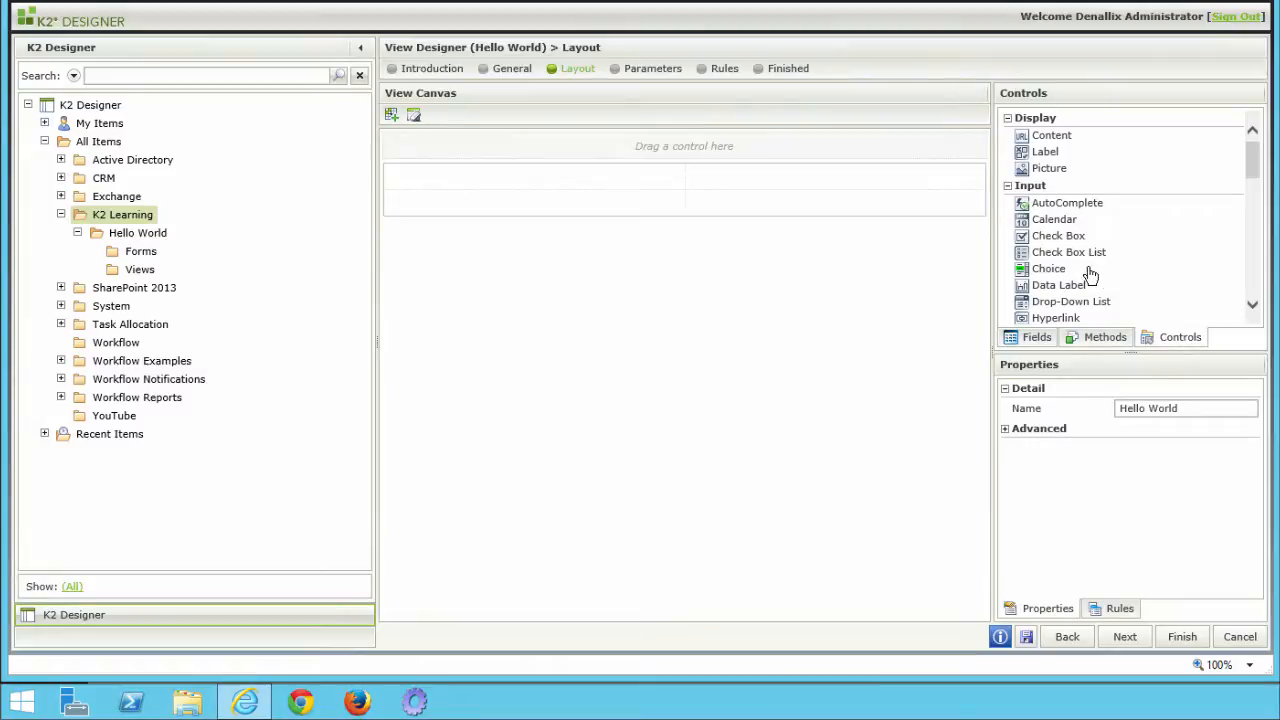
# Step: Add a Data Label to the table's first cell, named Name Label, with the text "Enter your name:"
pyautogui.moveTo(1080, 290); pyautogui.dragTo(581, 189)
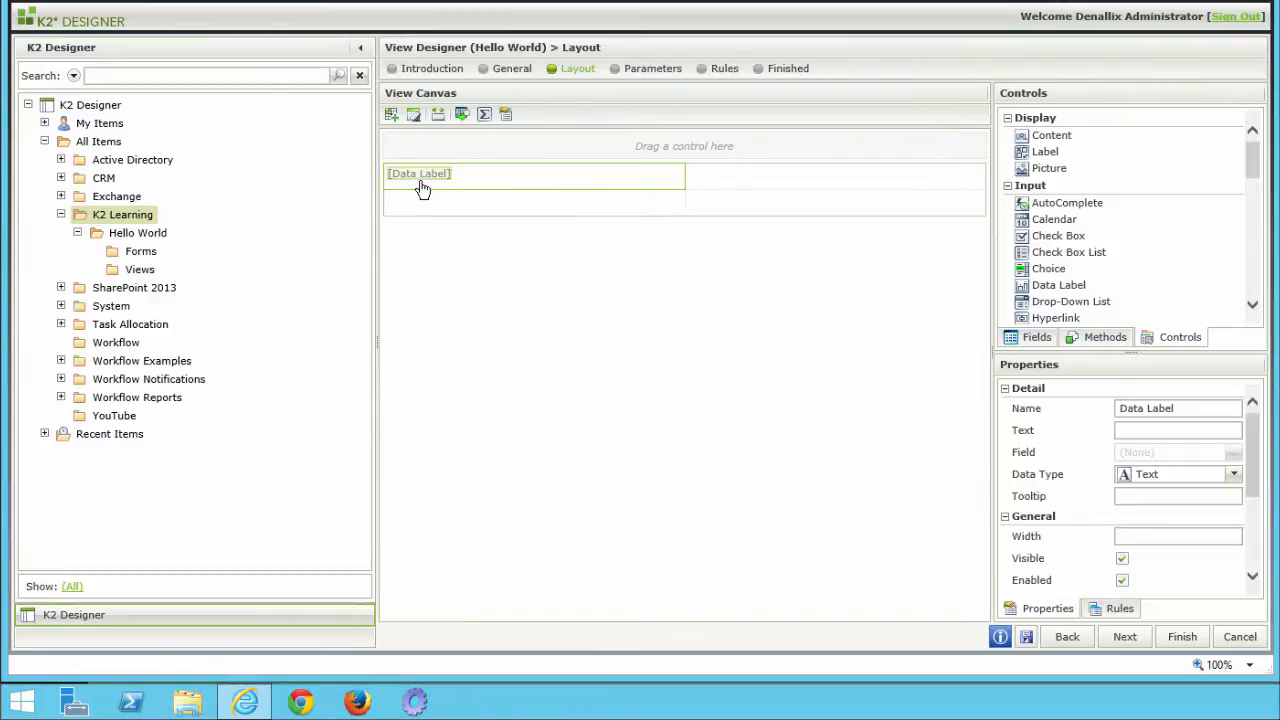
pyautogui.click(1192, 408)
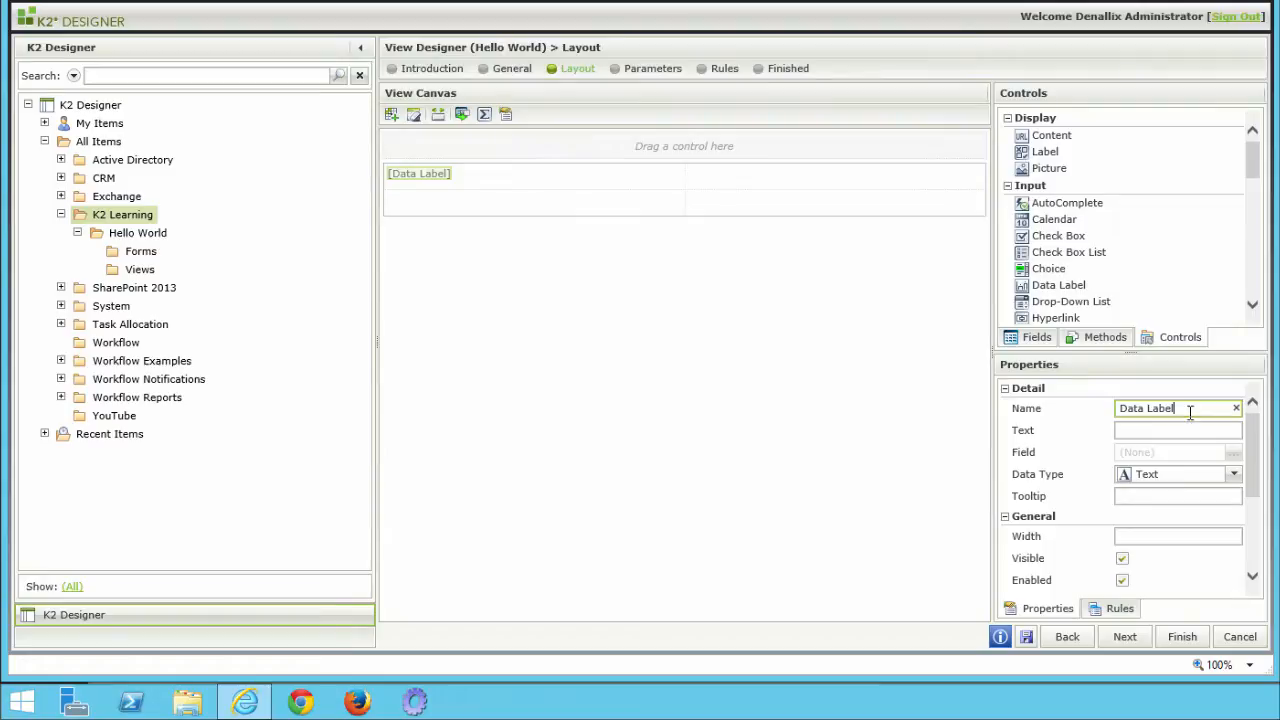
pyautogui.hotkey('ctrl', 'a')
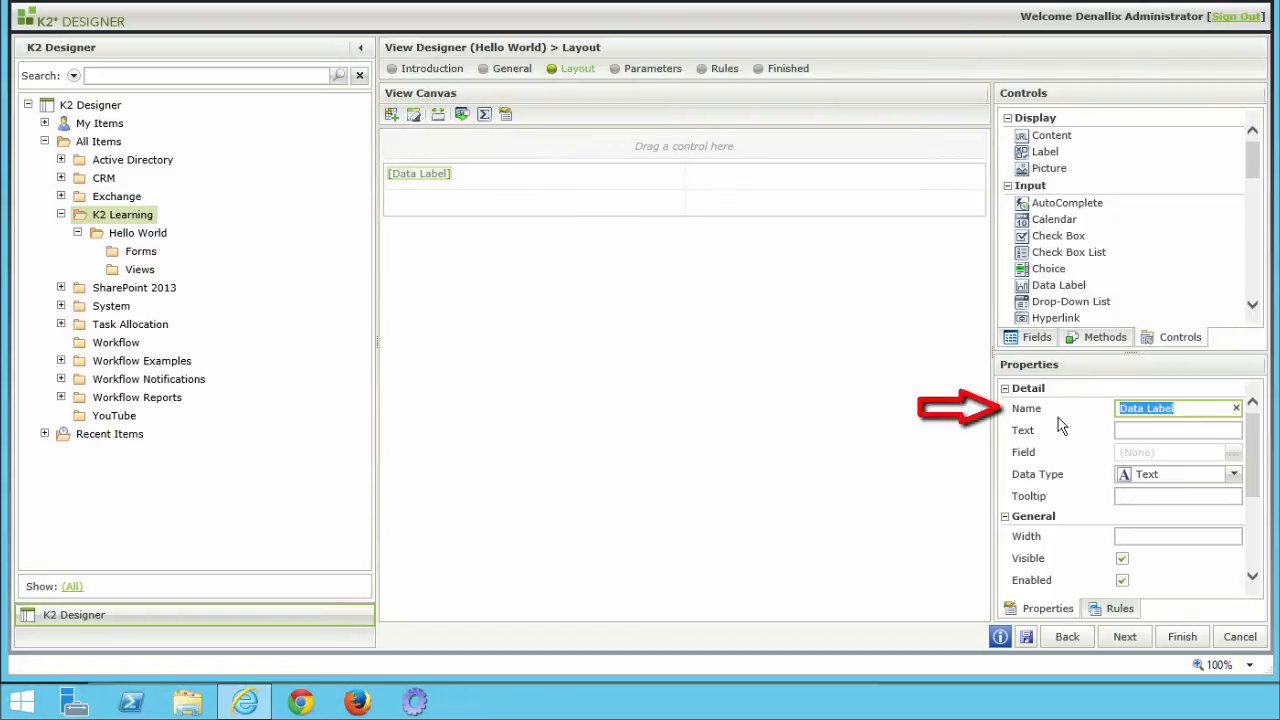
pyautogui.write('Name Label')
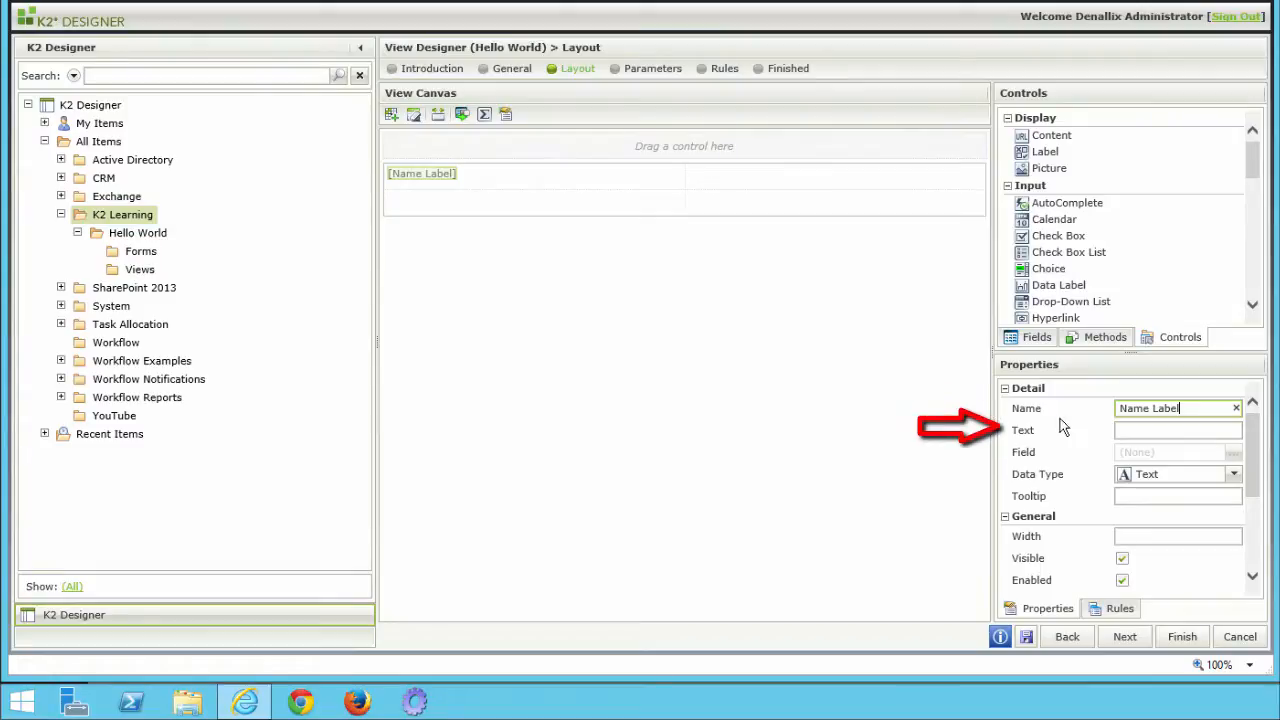
pyautogui.click(1124, 430)
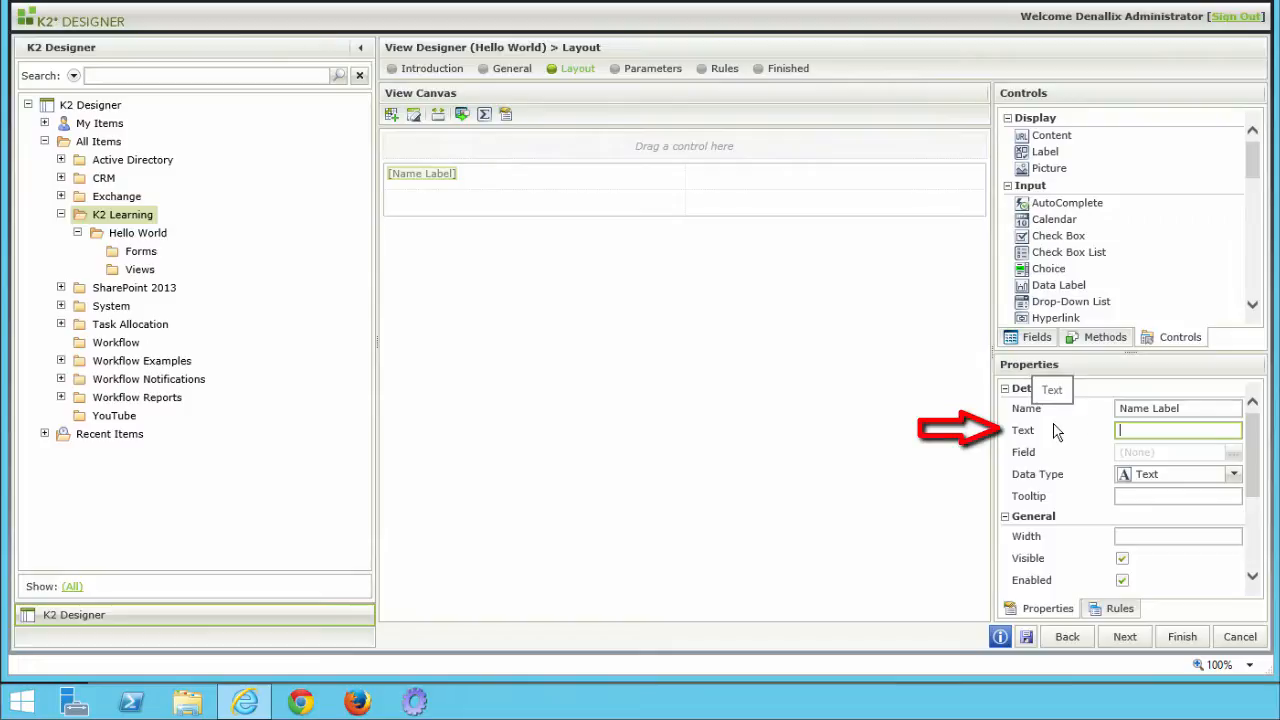
pyautogui.write('Enter your name:')
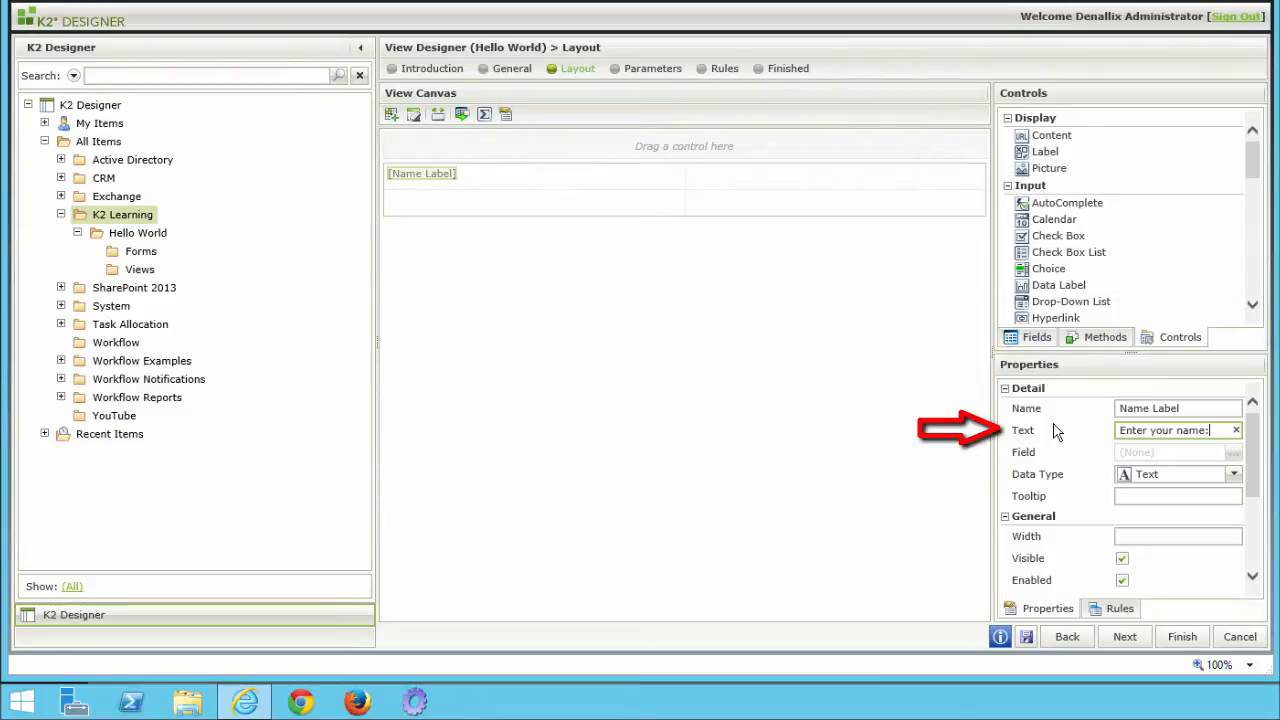
pyautogui.press('Return')
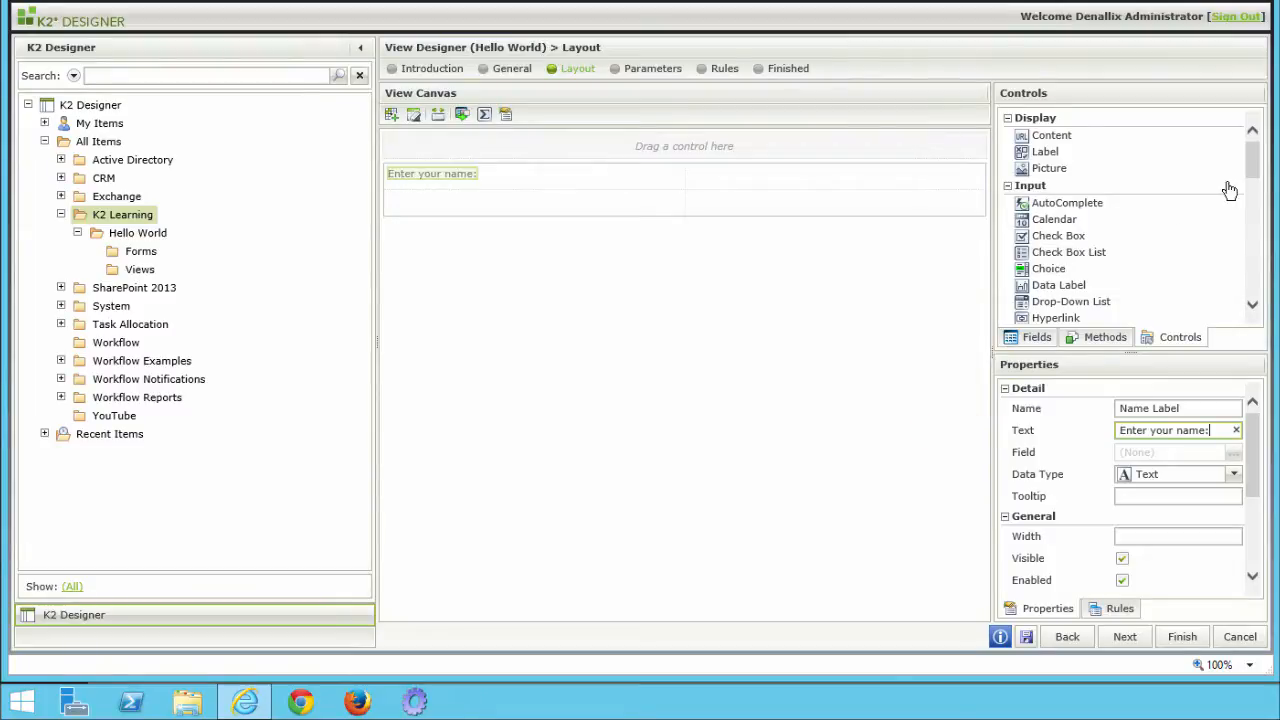
# Step: Add a Text Box to the table cell beside the "Enter your name:" label and name it Name Text Box
pyautogui.moveTo(1258, 166); pyautogui.dragTo(1254, 230)
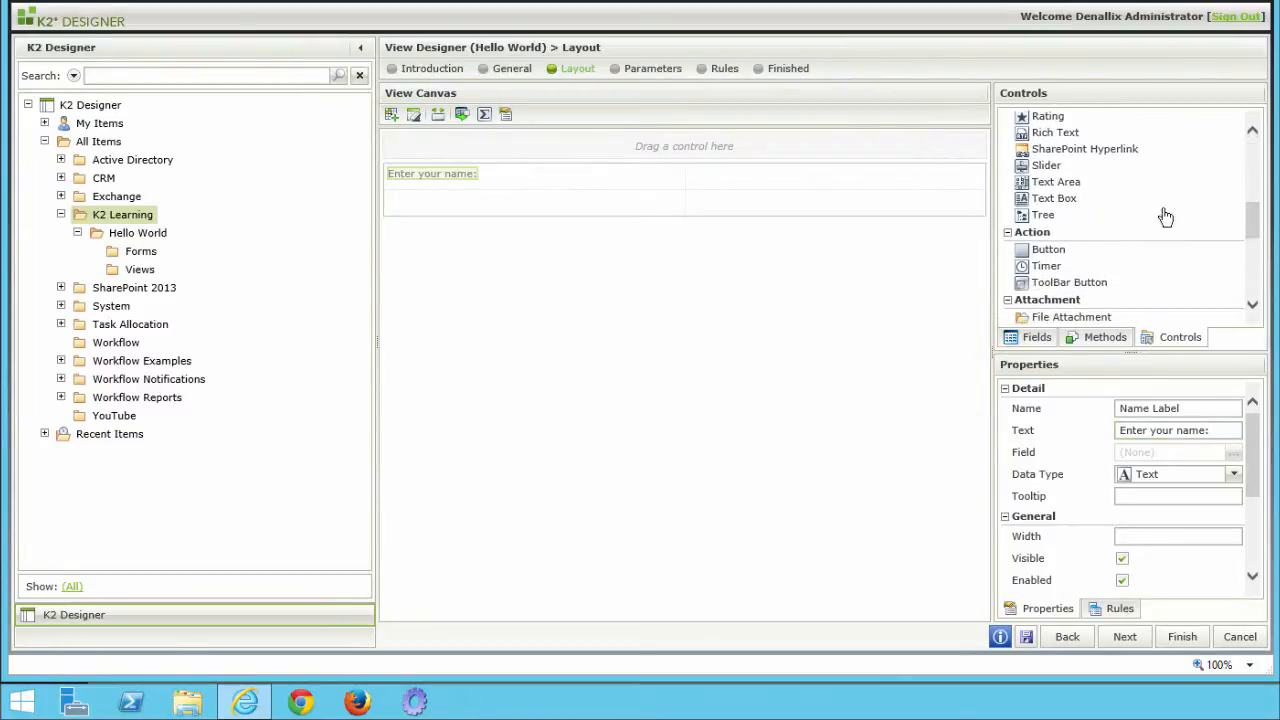
pyautogui.moveTo(1038, 203); pyautogui.dragTo(889, 181)
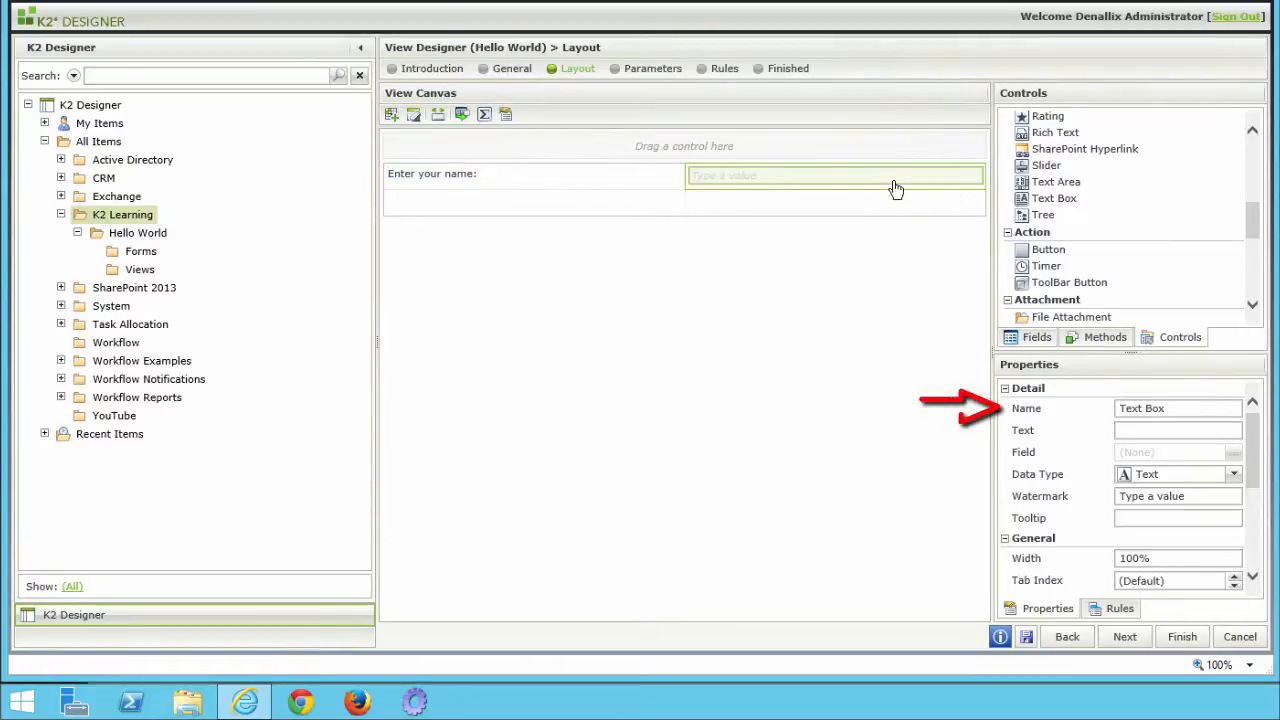
pyautogui.click(1134, 411)
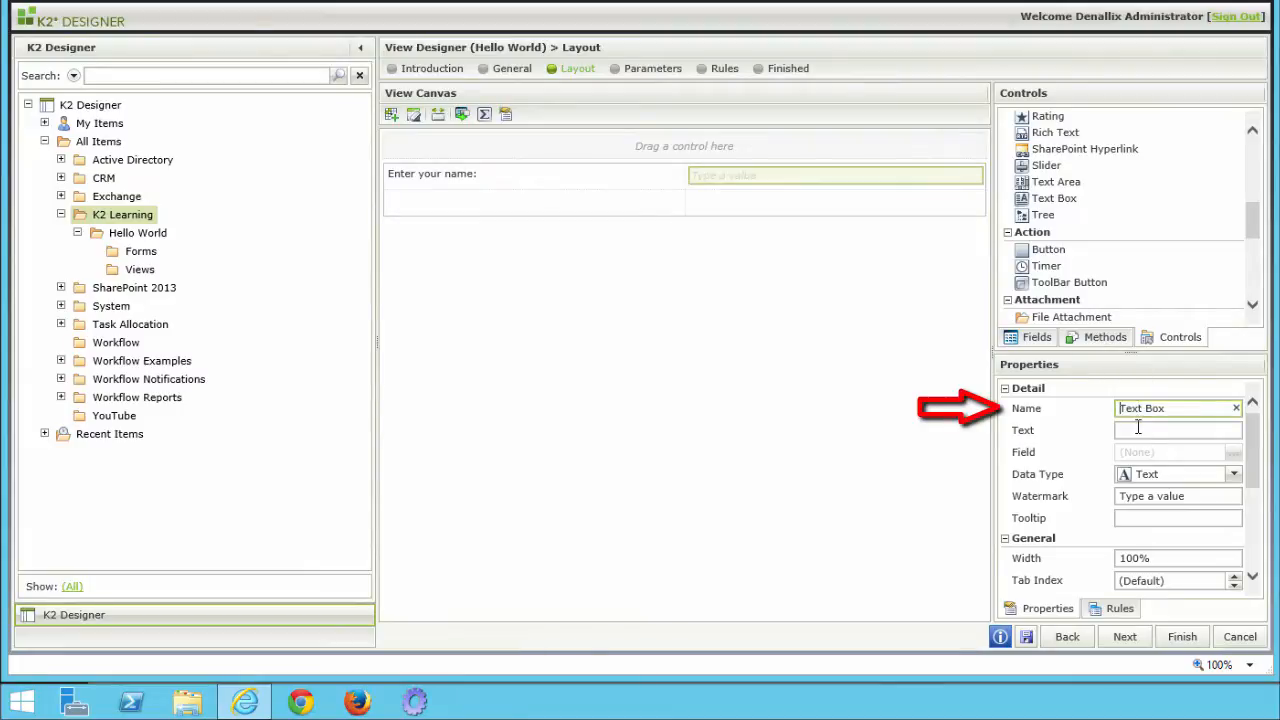
pyautogui.write('Name')
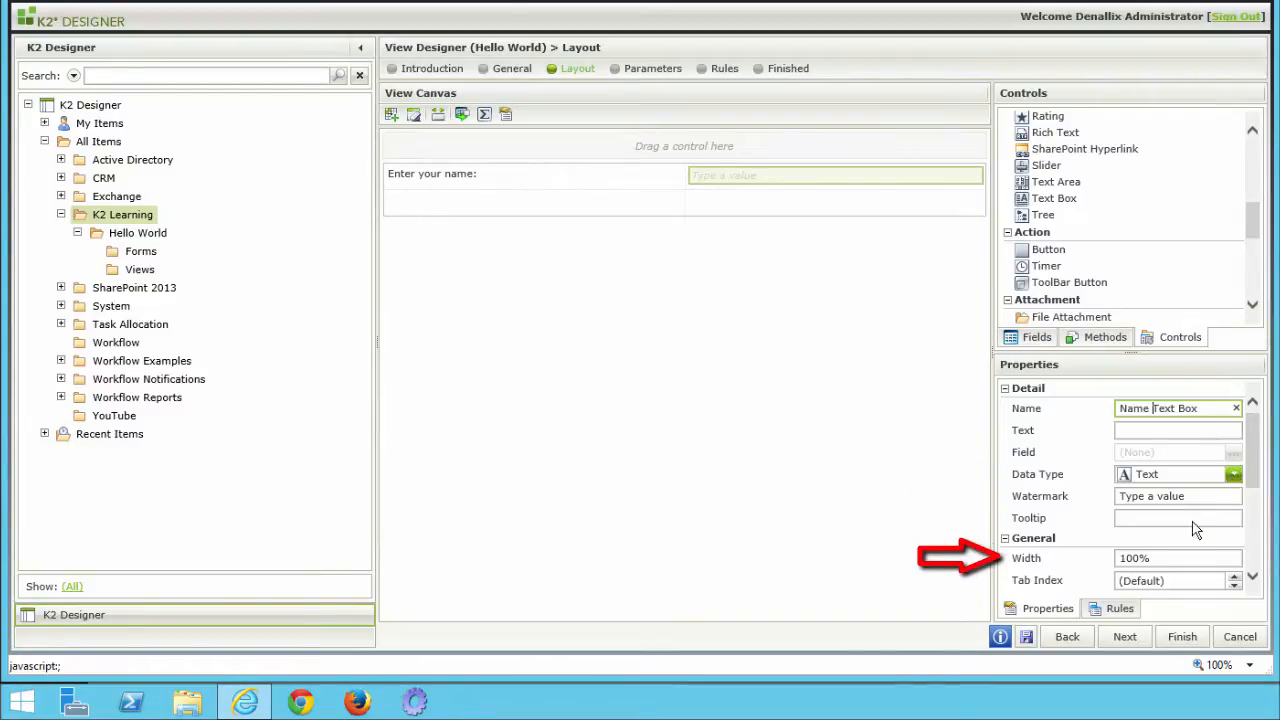
# Step: Set the width of the Name Text Box to 200px
pyautogui.click(1127, 556)
pyautogui.press('BackSpace')
pyautogui.write('2')
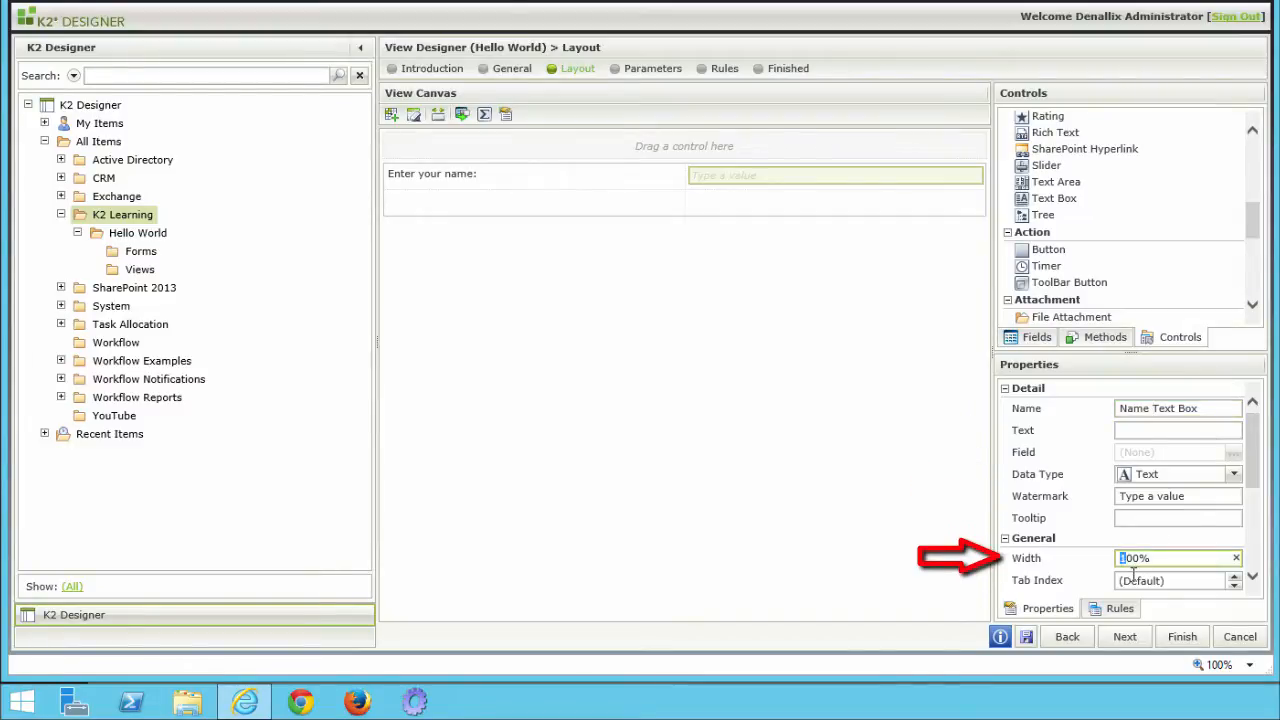
pyautogui.hotkey('shift', 'Right')
pyautogui.write('px')
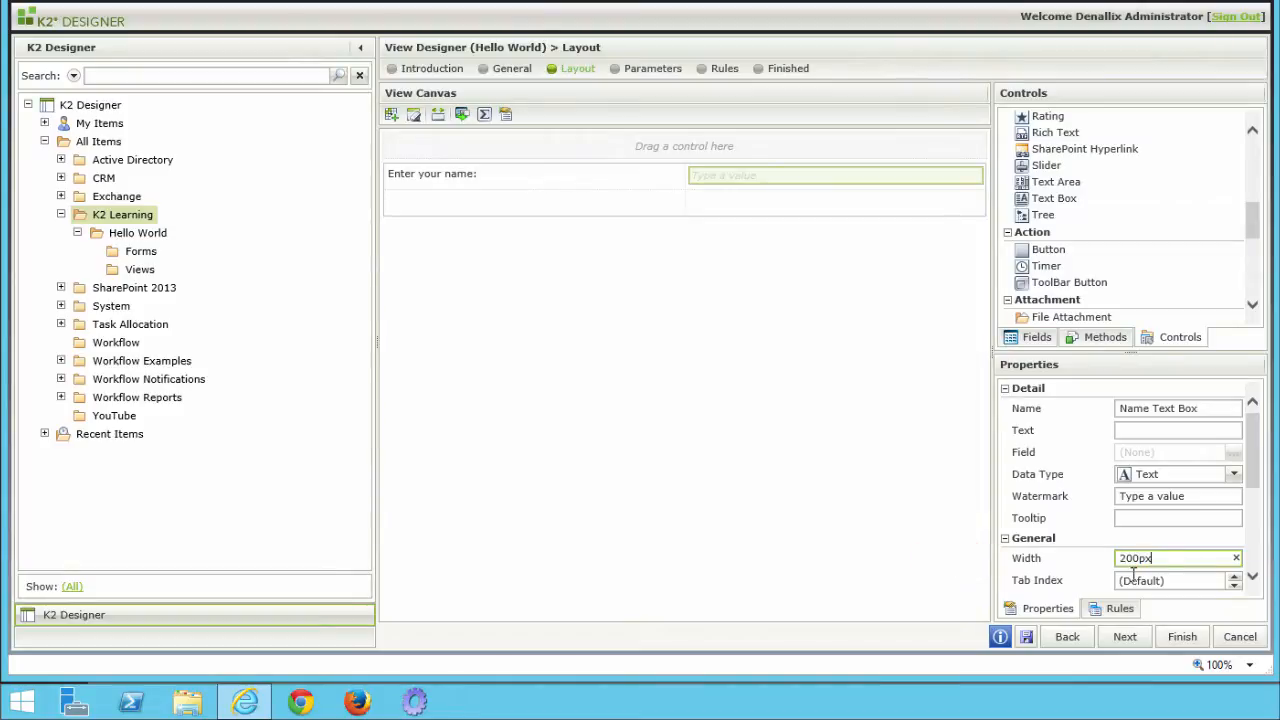
# Step: Add a Button to the first cell of the table's second row and name it Submit Button
pyautogui.click(1256, 228)
pyautogui.moveTo(1256, 228); pyautogui.dragTo(1252, 237)
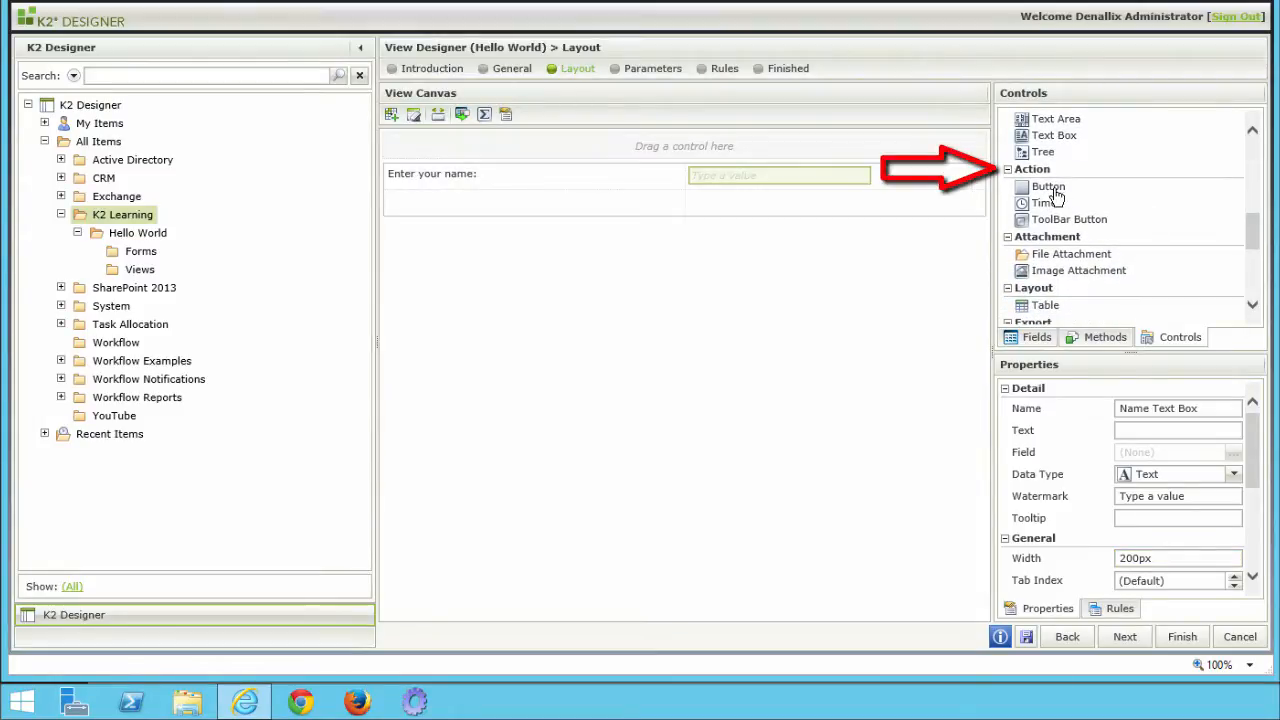
pyautogui.moveTo(1050, 190); pyautogui.dragTo(583, 210)
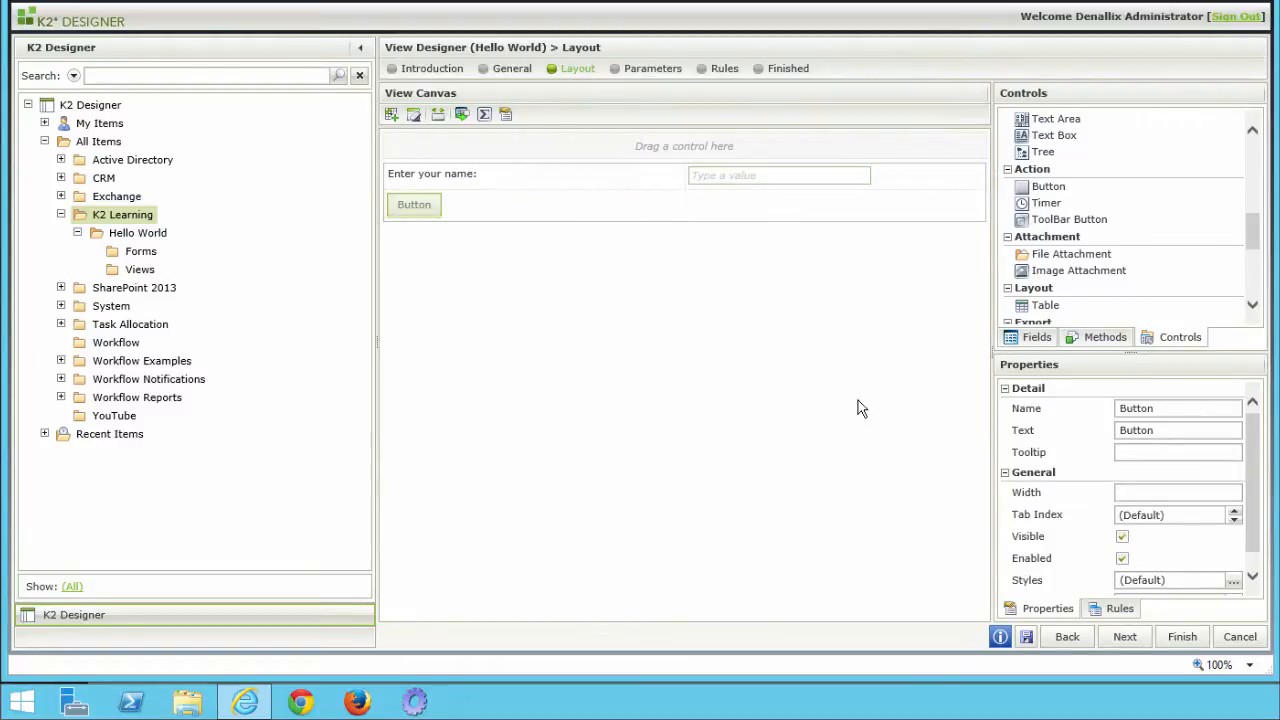
pyautogui.click(1120, 408)
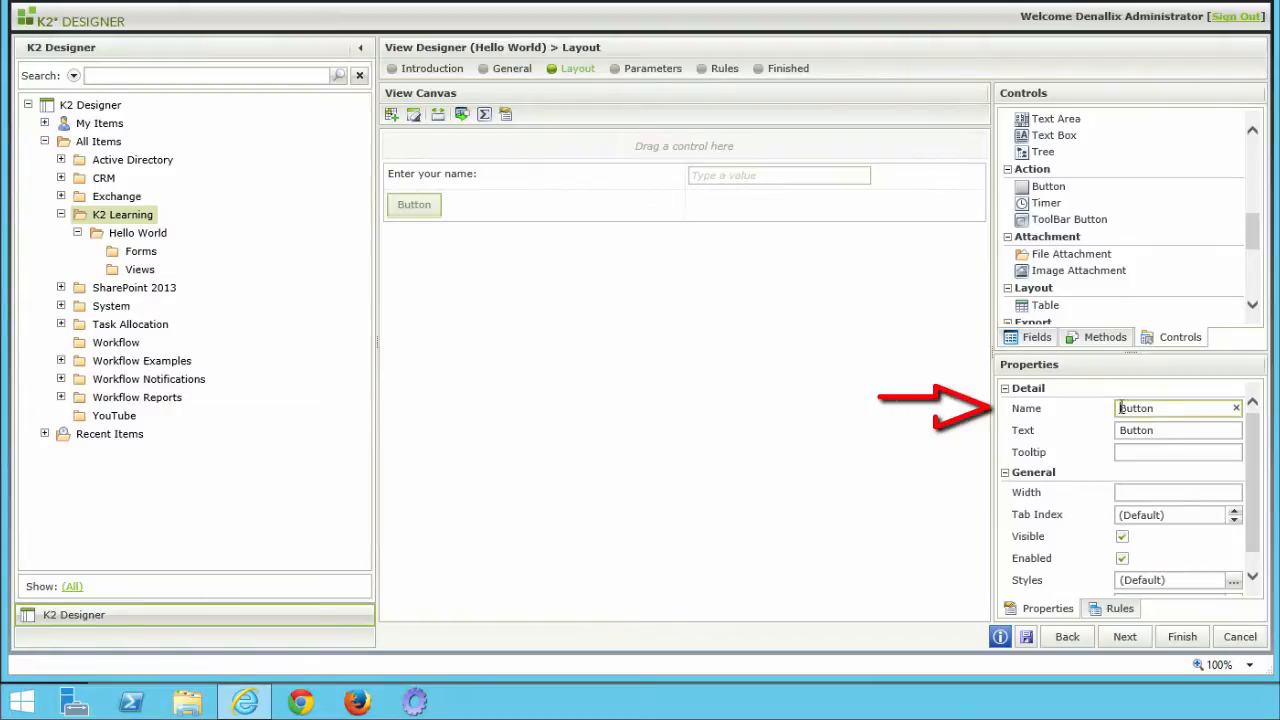
pyautogui.write('Submit')
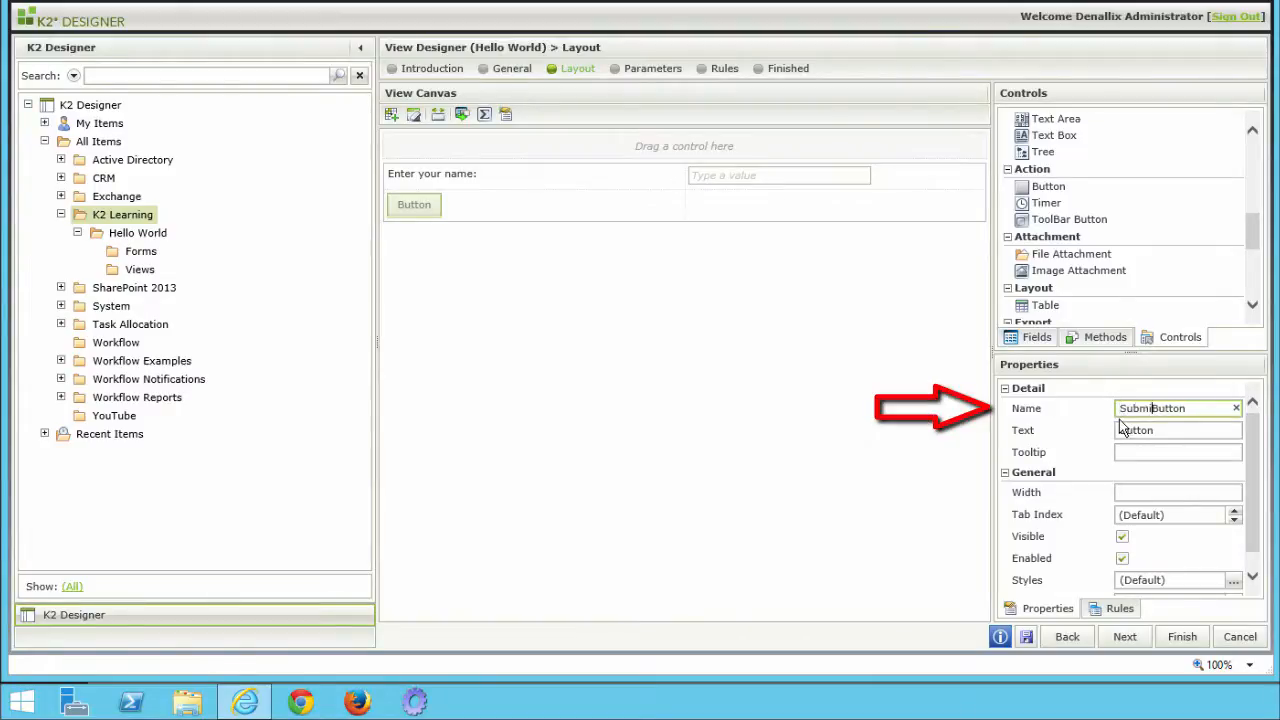
# Step: Set the button's text to "Say Hi!" and narrow the table's first column to fit close to the name label
pyautogui.doubleClick(1136, 432)
pyautogui.write('A')
pyautogui.press('BackSpace')
pyautogui.write('Say Hi ')
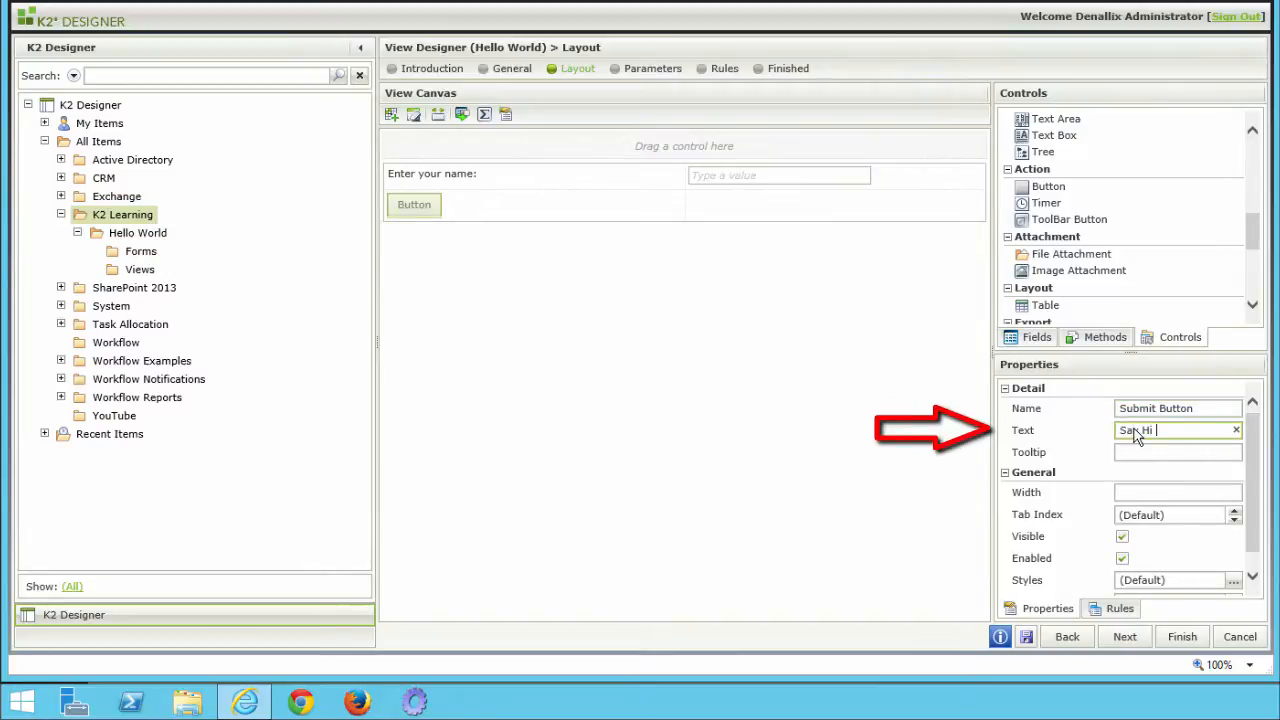
pyautogui.write('!')
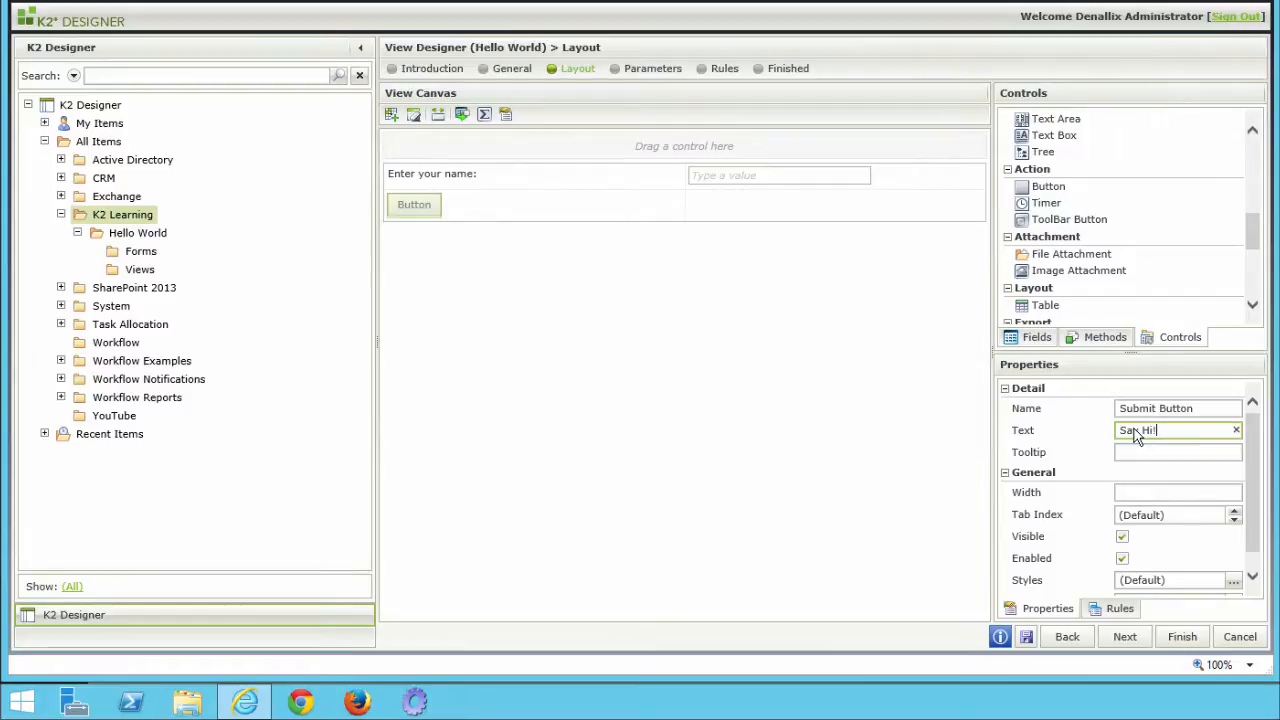
pyautogui.click(885, 418)
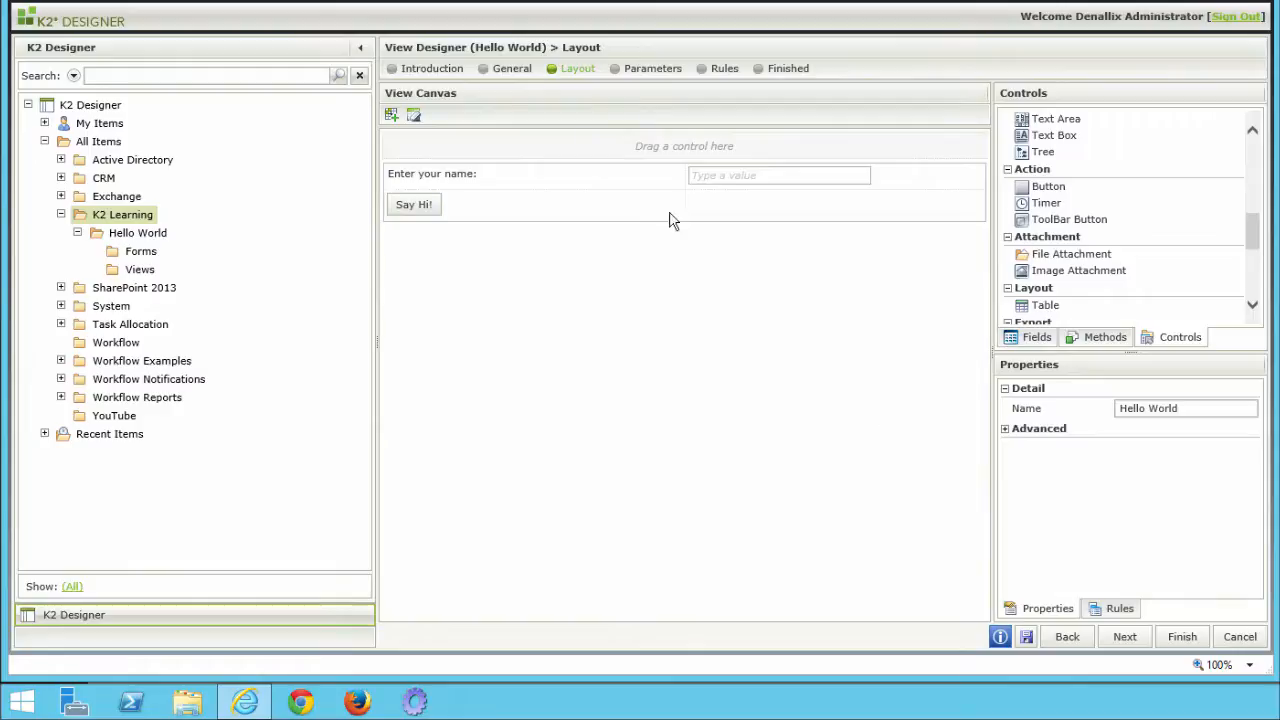
pyautogui.moveTo(684, 204); pyautogui.dragTo(496, 209)
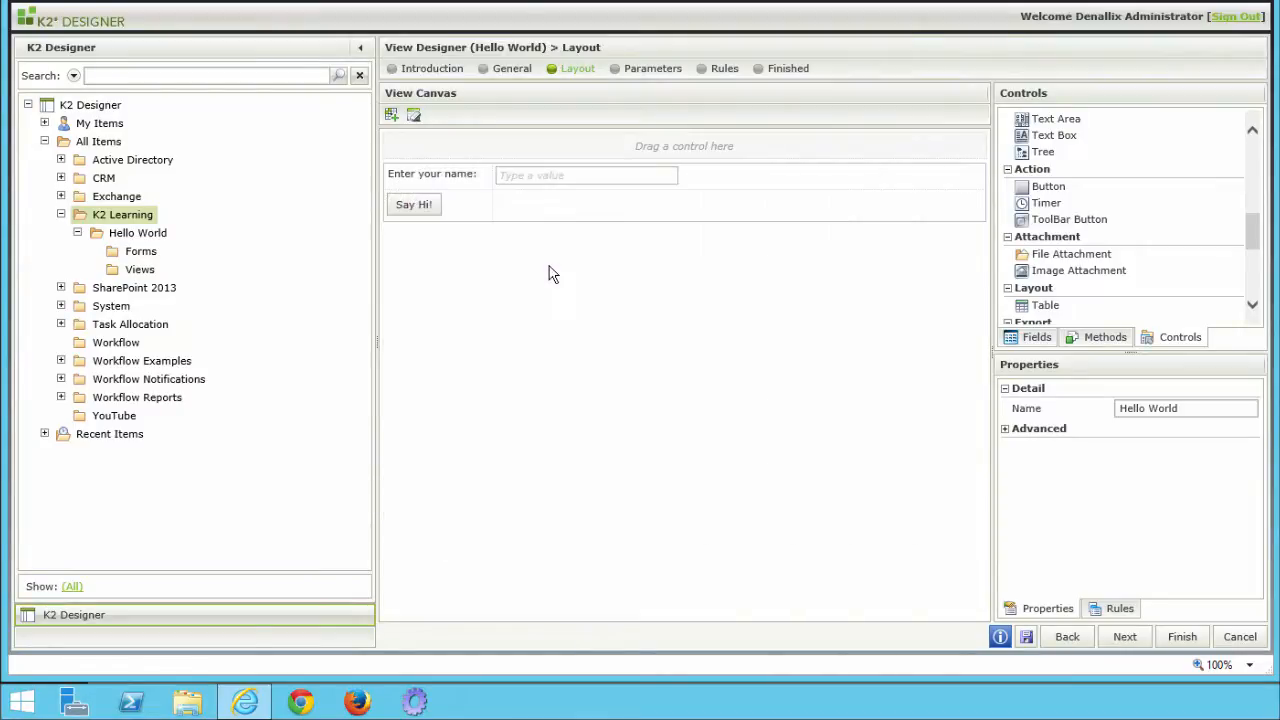
# Step: Start a new rule for the Say Hi! button's Clicked event
pyautogui.click(421, 209)
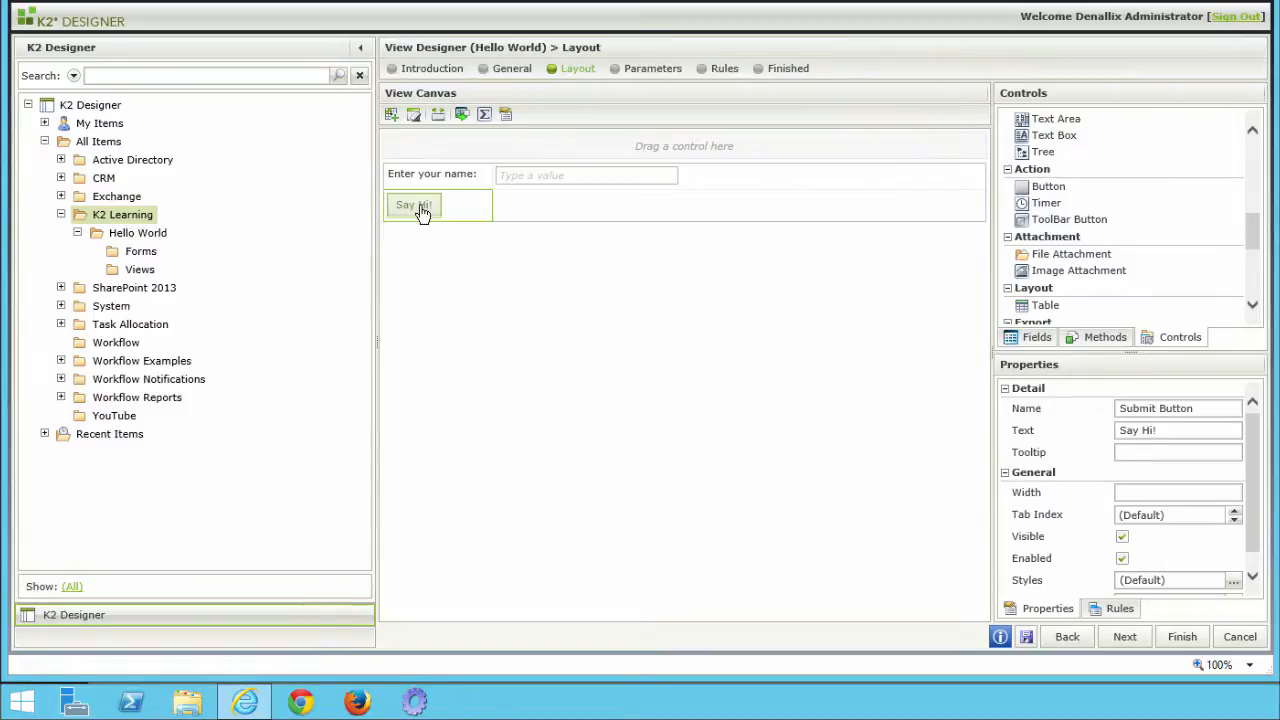
pyautogui.click(1120, 610)
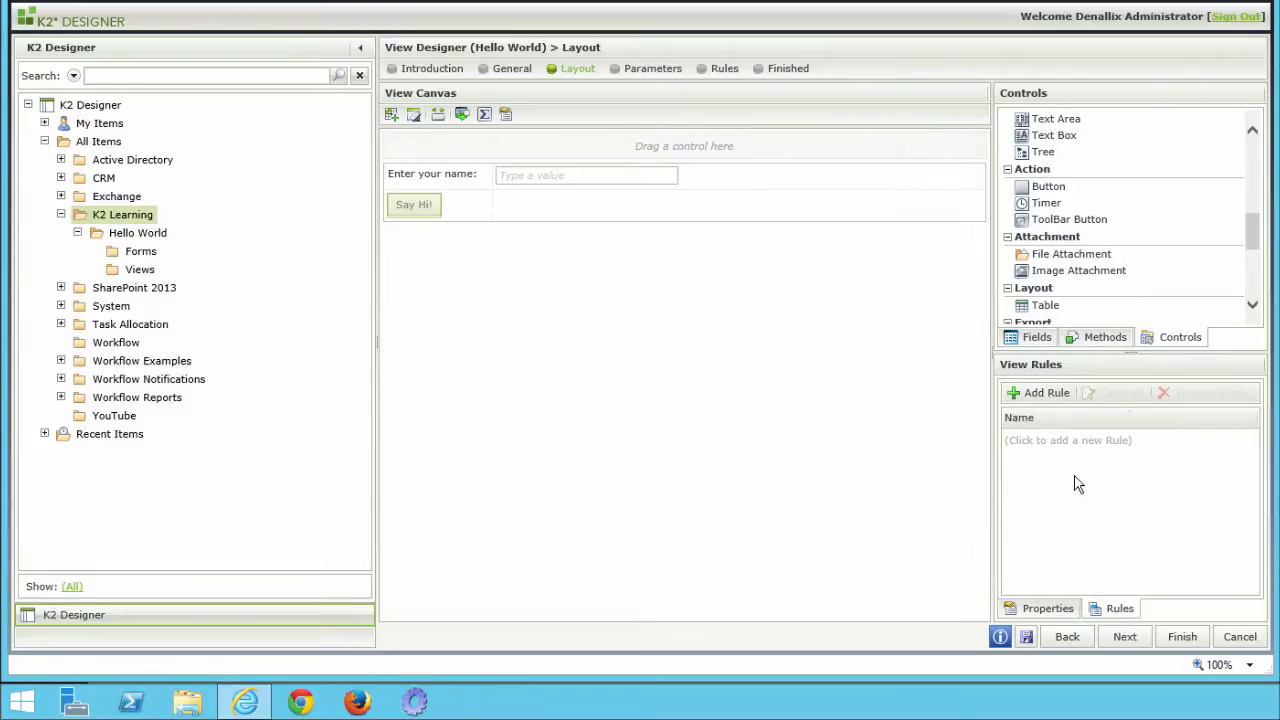
pyautogui.click(1063, 400)
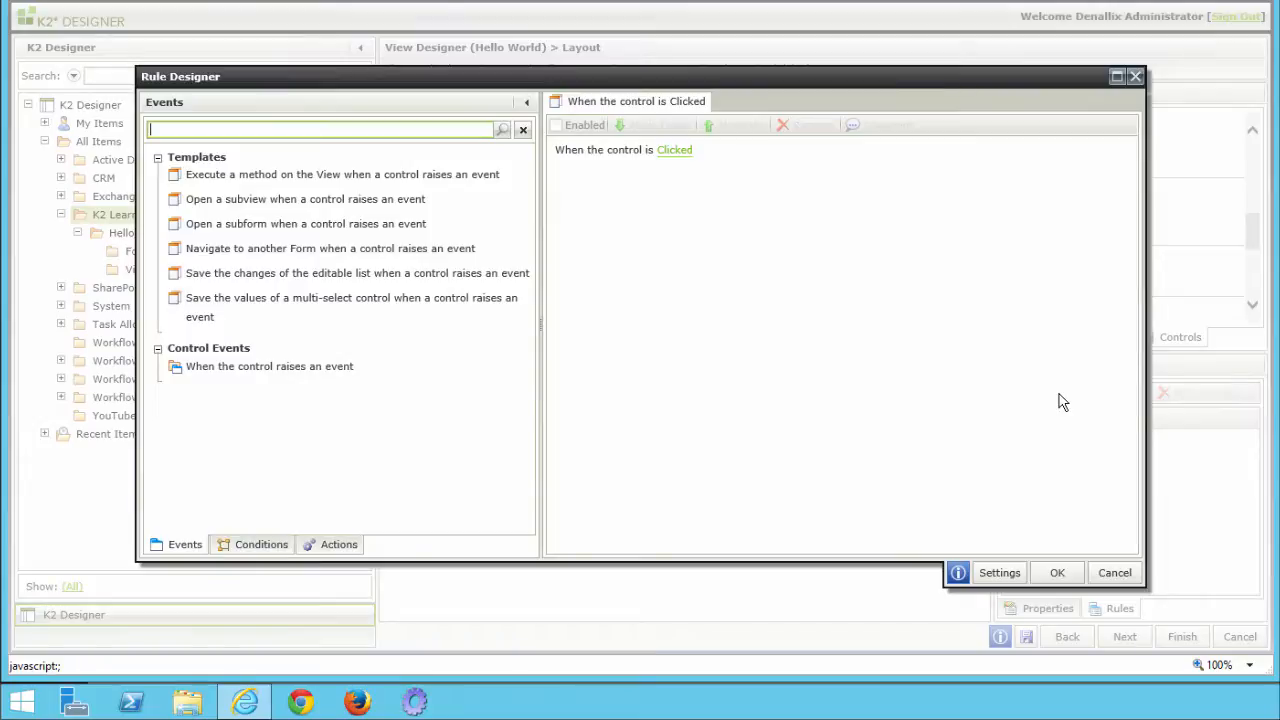
# Step: Add the condition "the View passes validation" to the rule and make the Name Text Box required
pyautogui.click(262, 545)
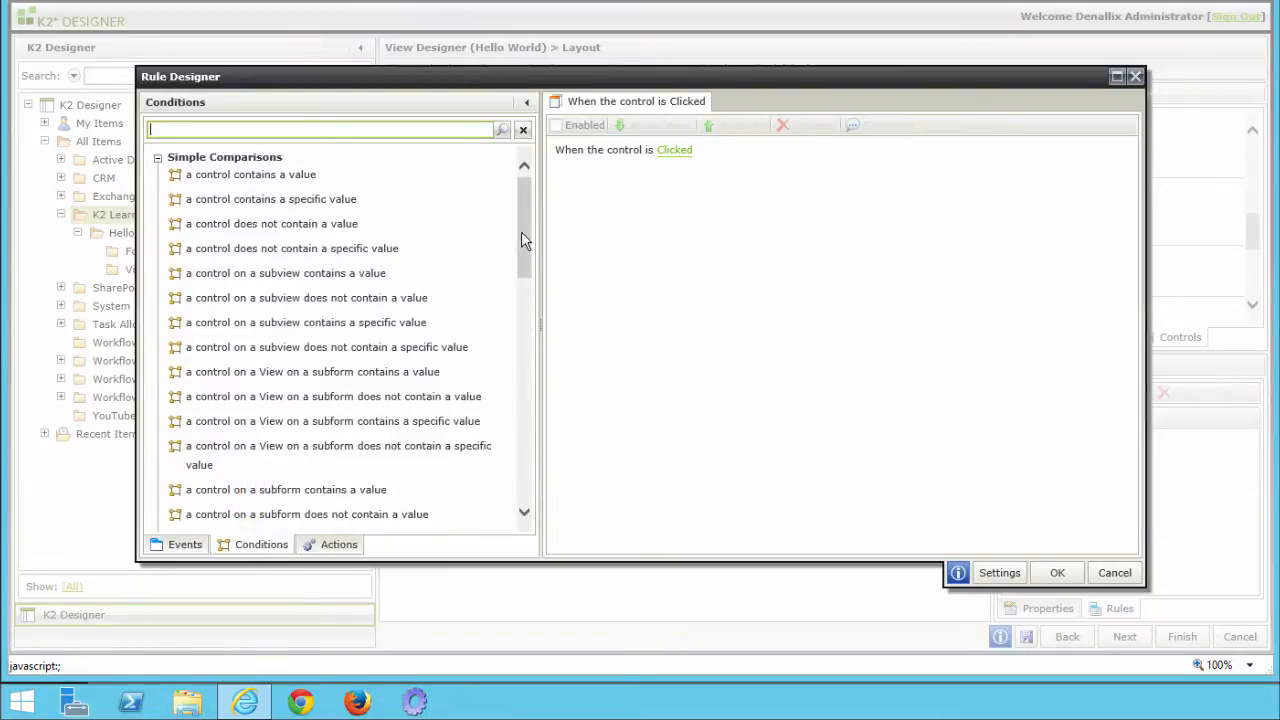
pyautogui.moveTo(524, 230); pyautogui.dragTo(517, 434)
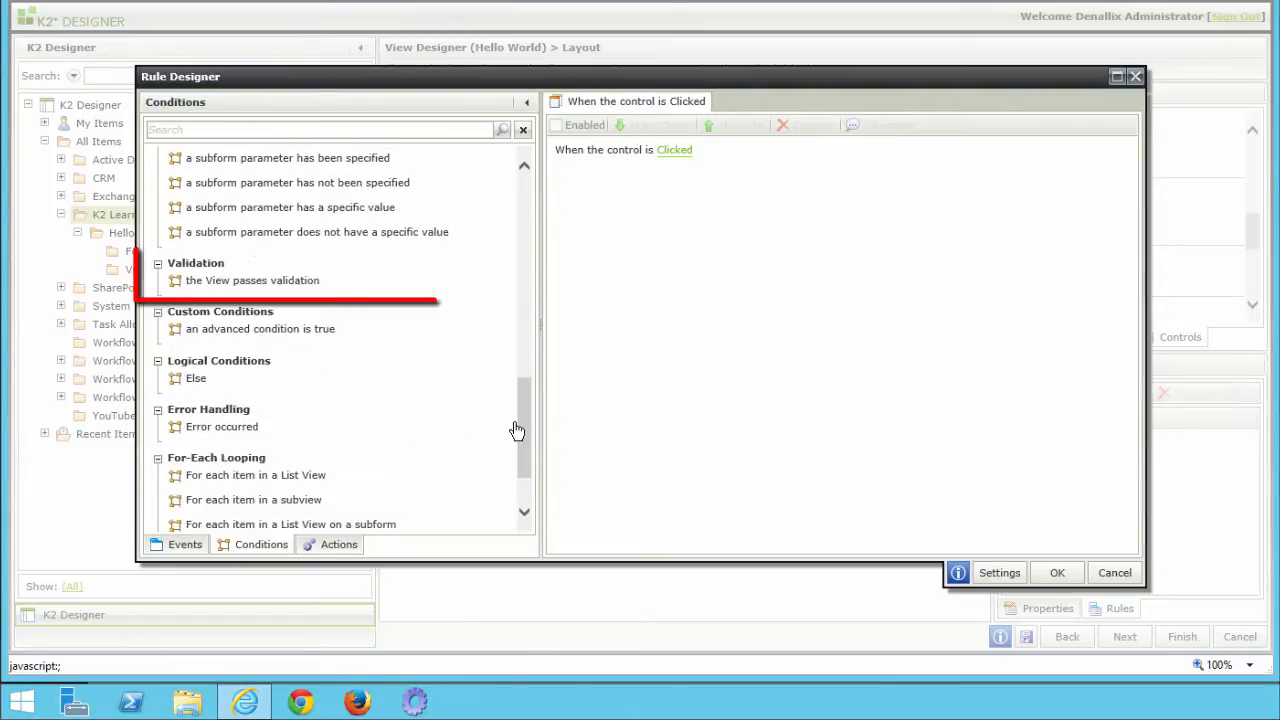
pyautogui.doubleClick(305, 288)
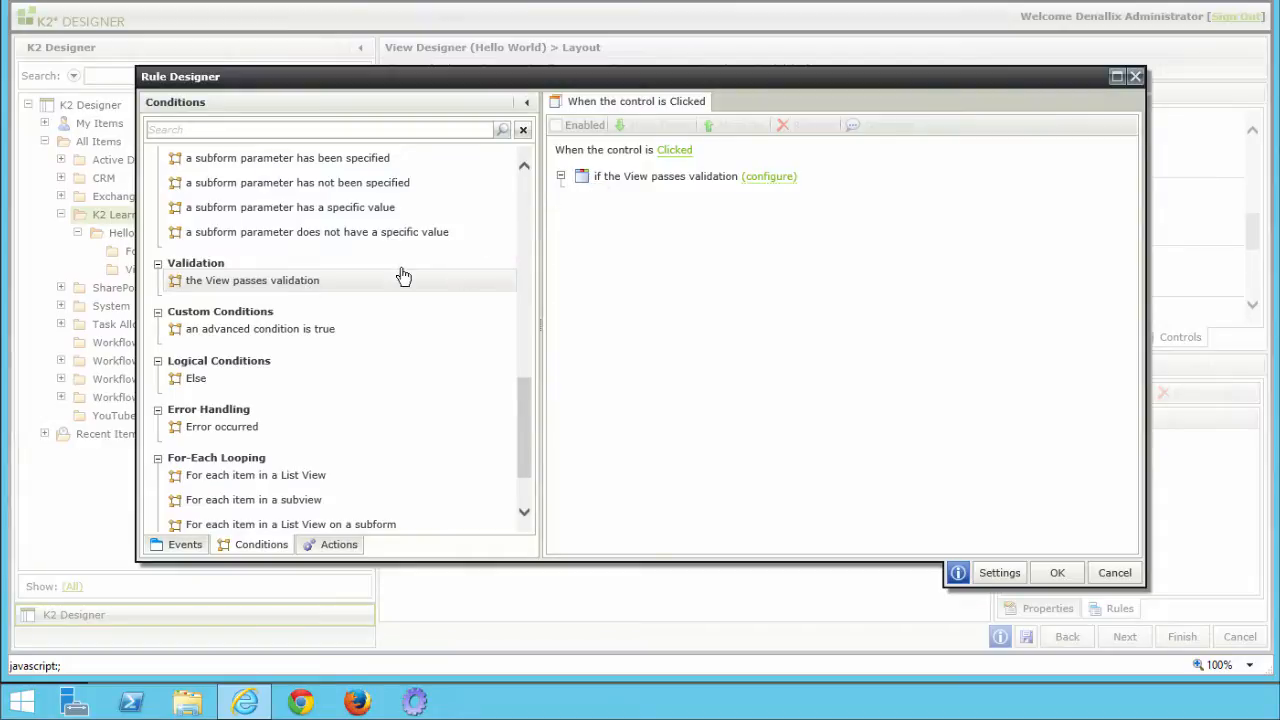
pyautogui.click(771, 180)
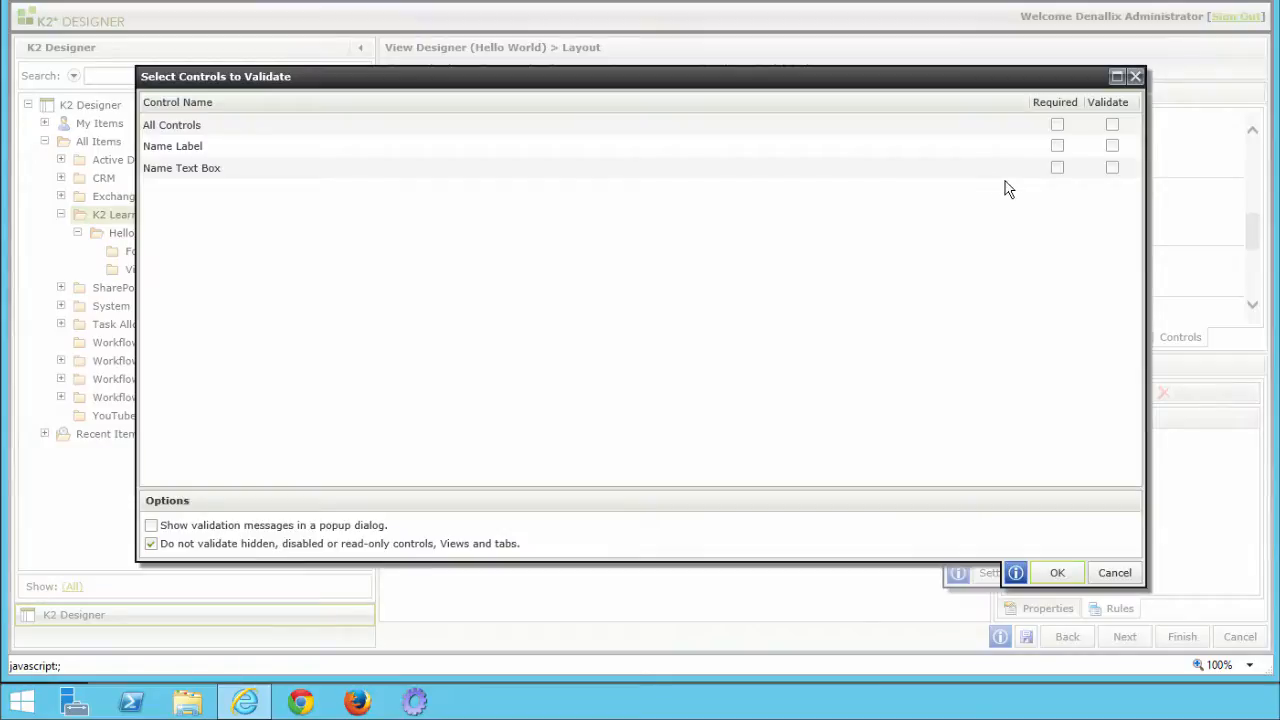
pyautogui.click(1057, 168)
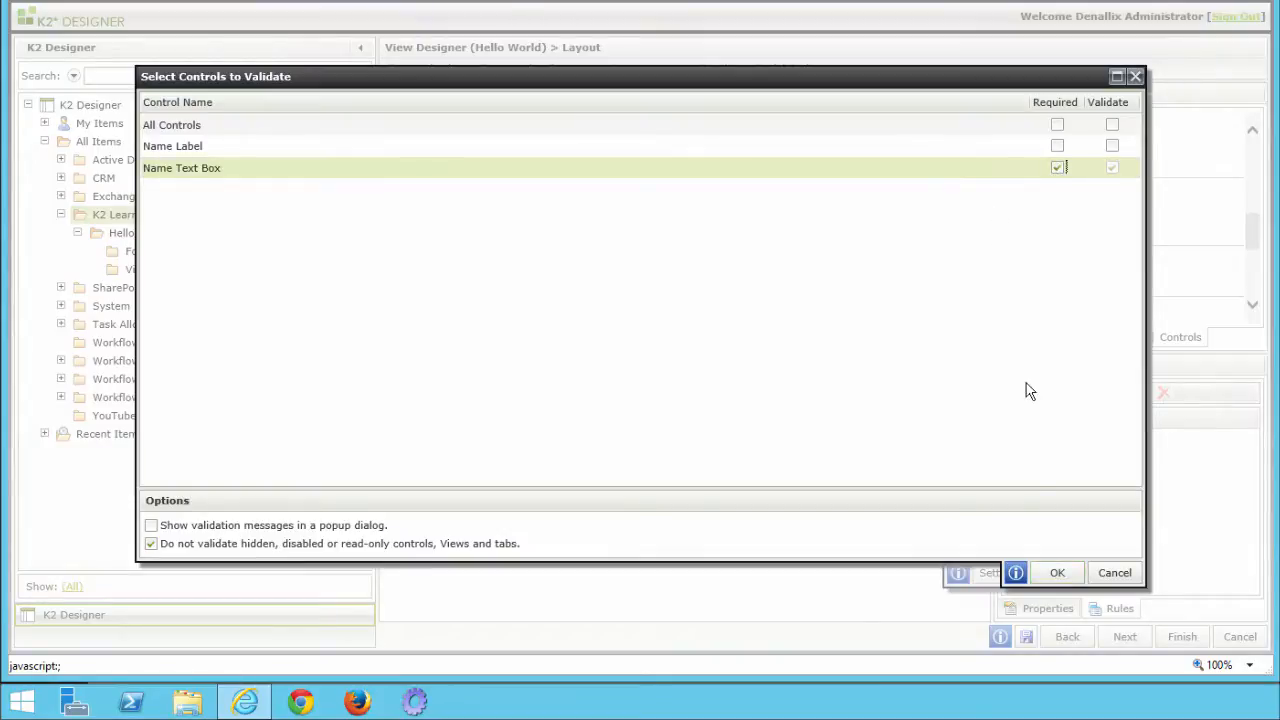
pyautogui.click(1060, 573)
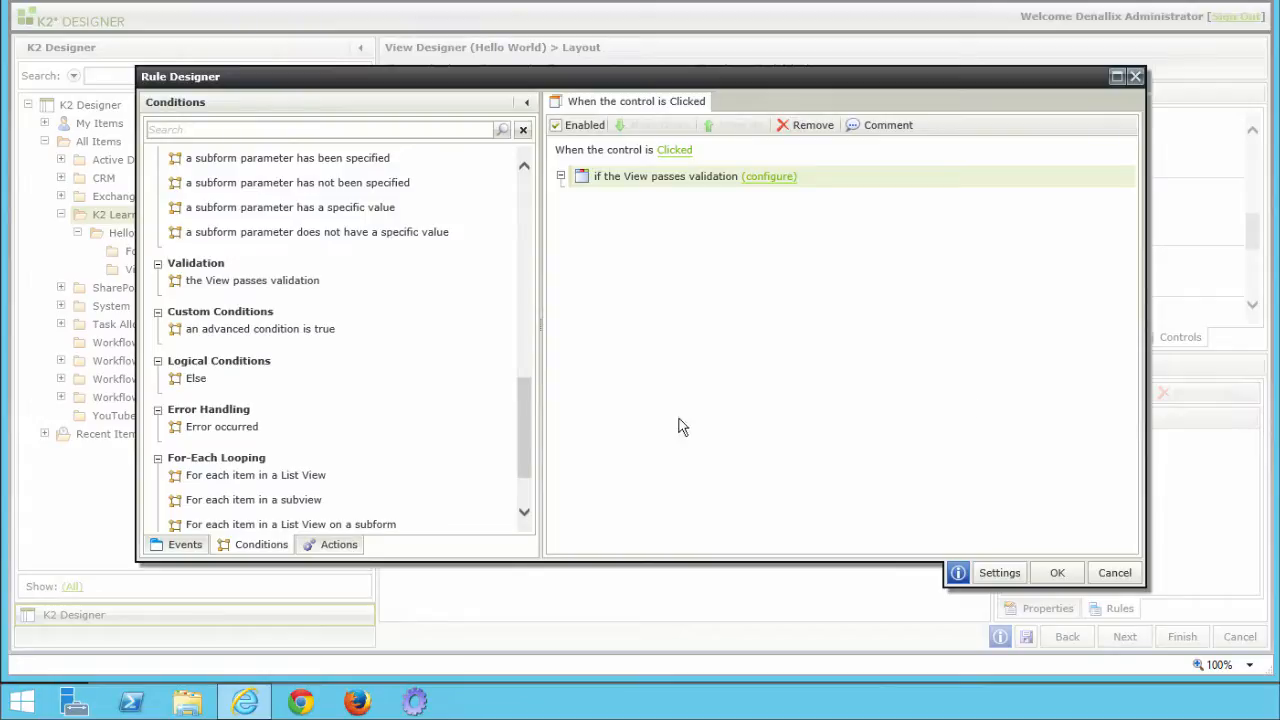
# Step: Search the rule actions for "message" and add the "Show a message" action under the validation condition
pyautogui.click(352, 555)
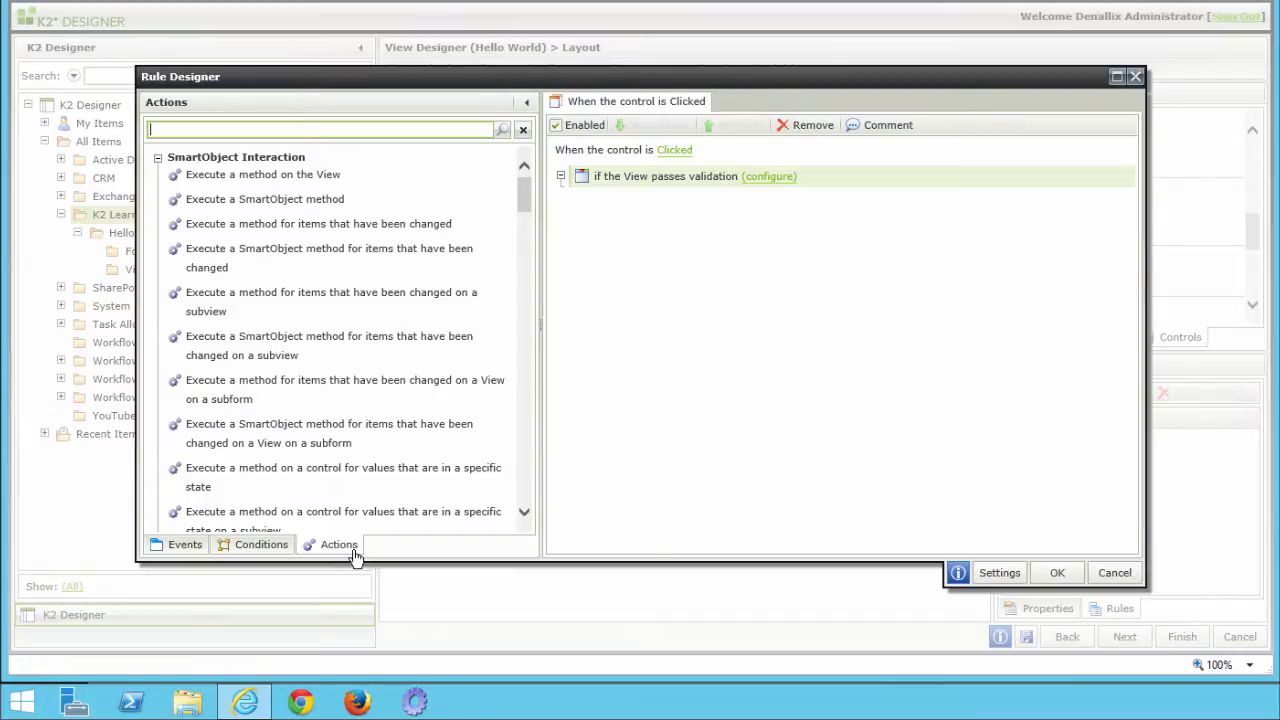
pyautogui.moveTo(521, 195)
pyautogui.mouseDown()
pyautogui.moveTo(527, 318)
pyautogui.moveTo(517, 171)
pyautogui.mouseUp()
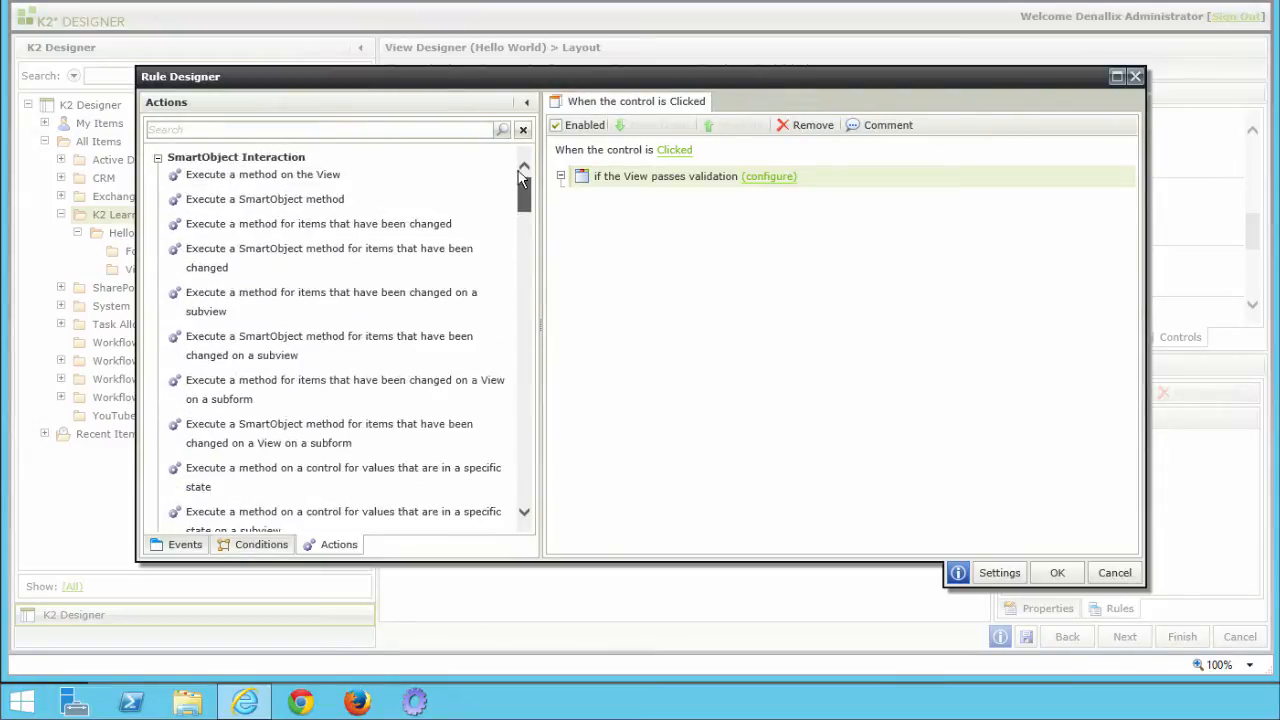
pyautogui.click(378, 127)
pyautogui.write('message')
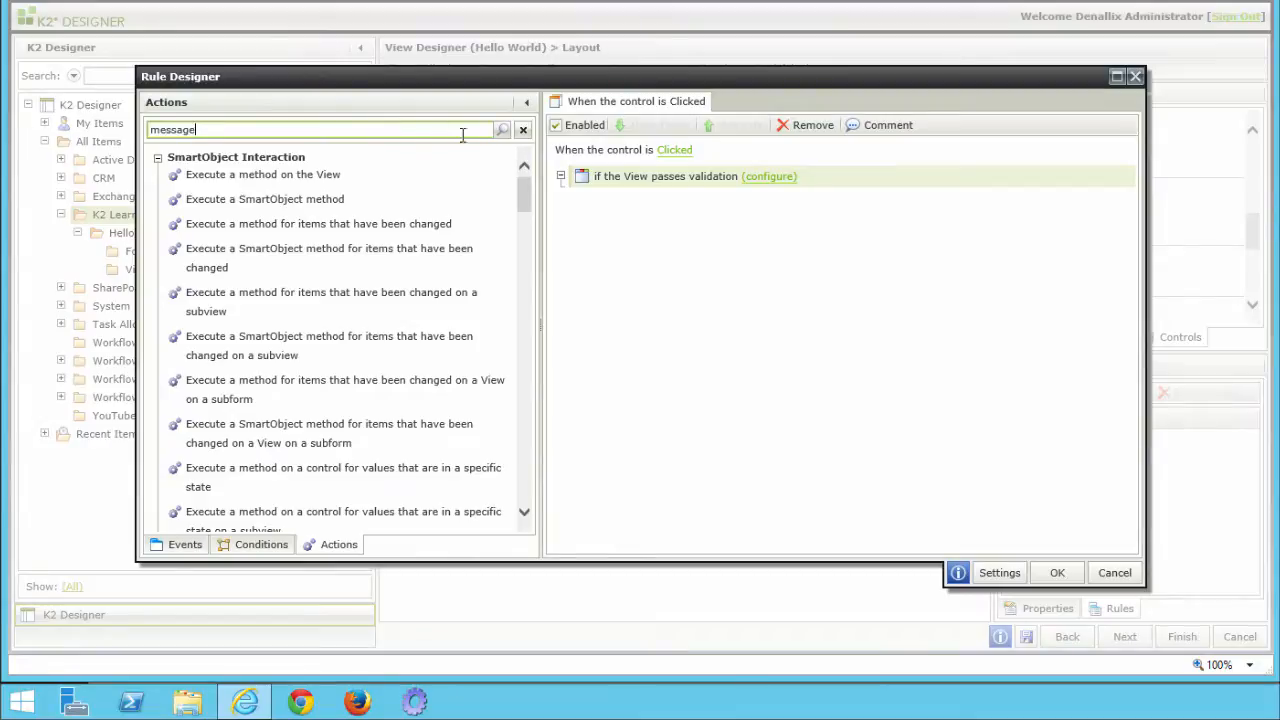
pyautogui.click(502, 131)
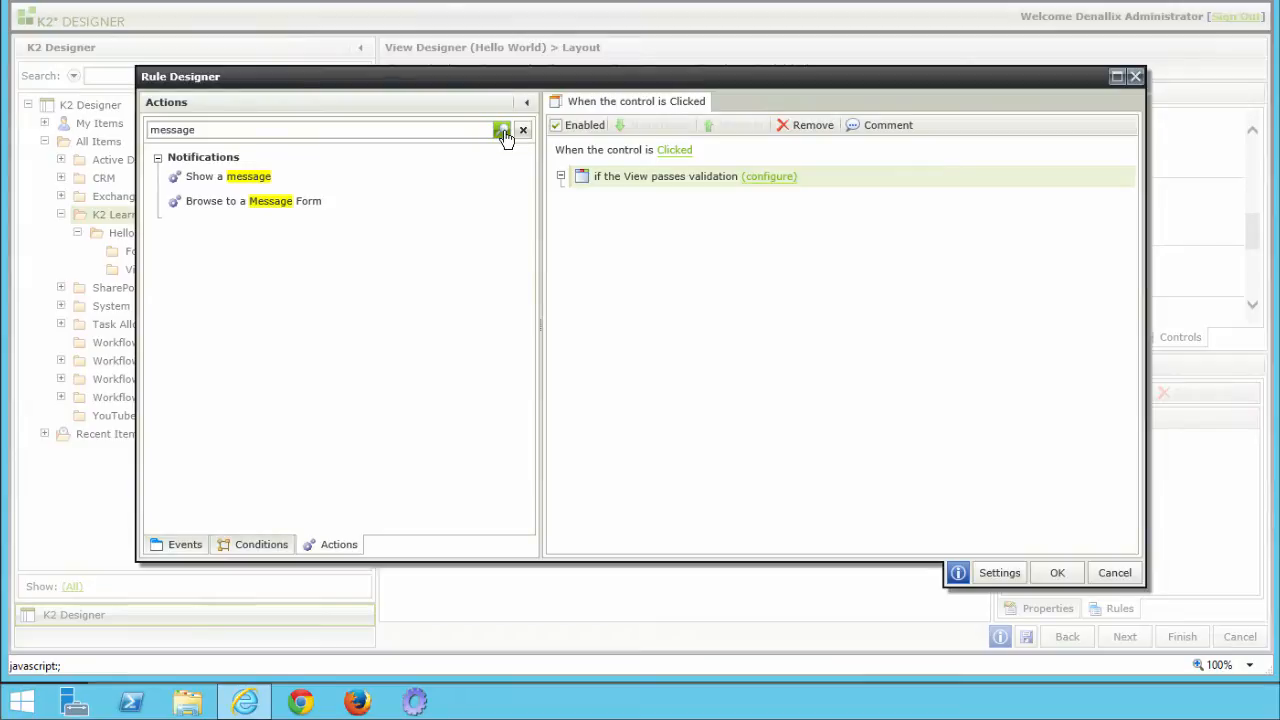
pyautogui.doubleClick(250, 177)
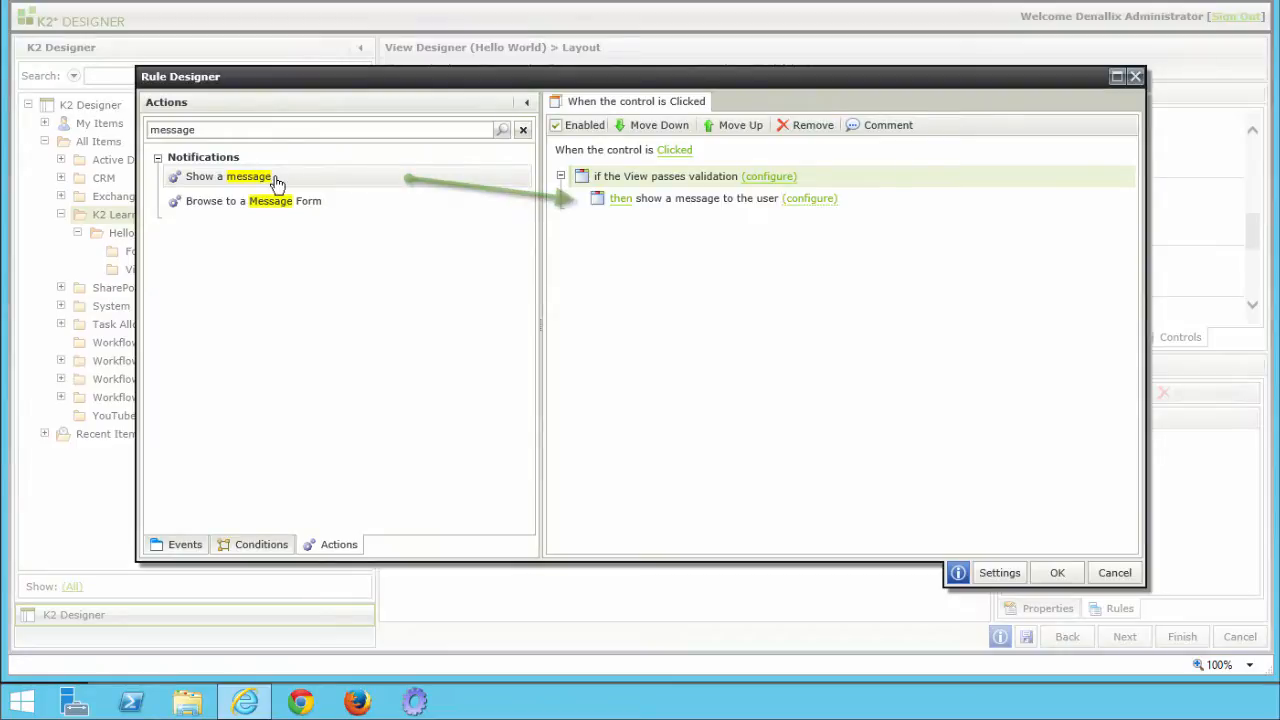
# Step: Configure the message action with the title "Hello World" and the heading "Hi!"
pyautogui.click(808, 201)
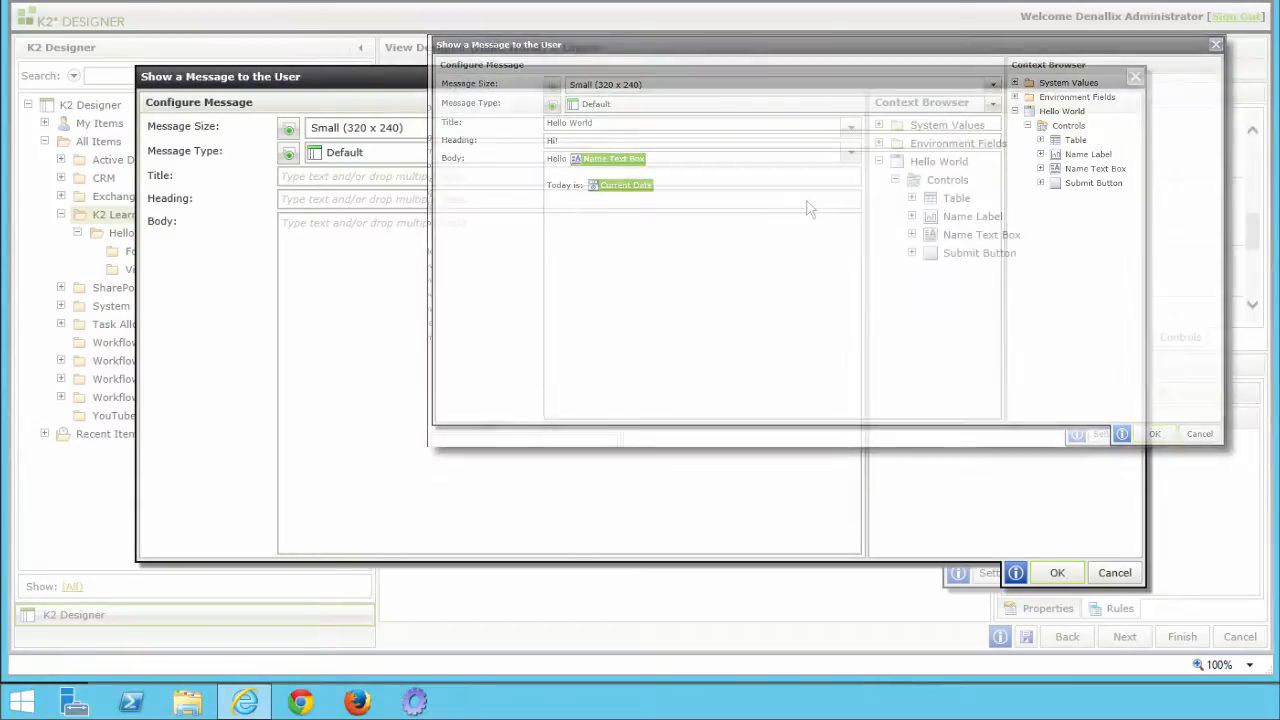
pyautogui.click(725, 177)
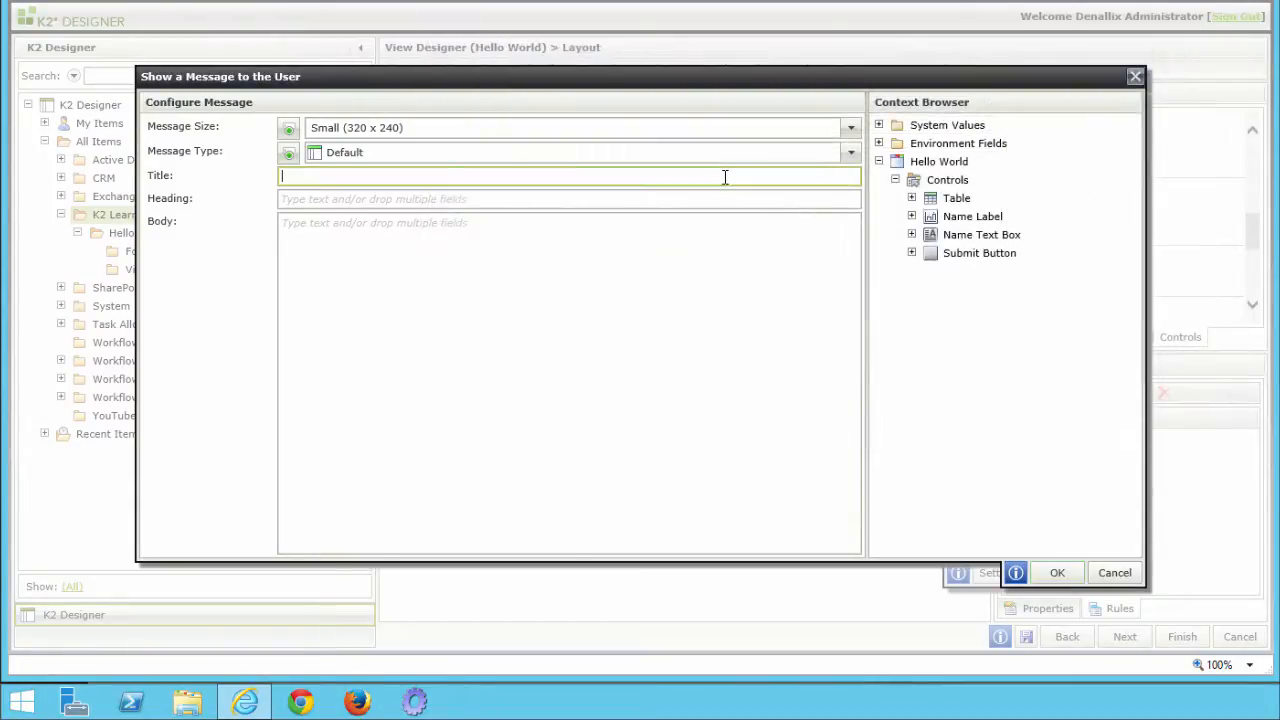
pyautogui.write('Hello World')
pyautogui.click(712, 201)
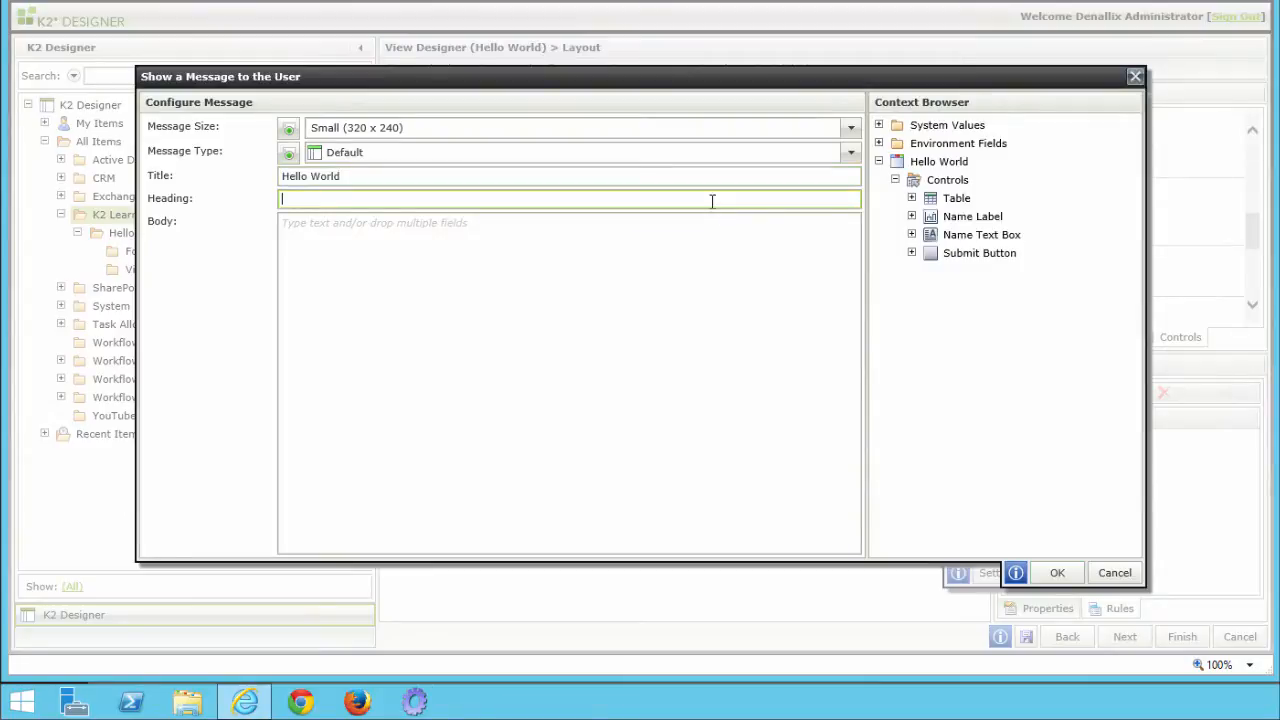
pyautogui.write('Hi!')
# Step: Fill the message body with "Hello" followed by the Name Text Box value
pyautogui.click(699, 246)
pyautogui.write('Hello')
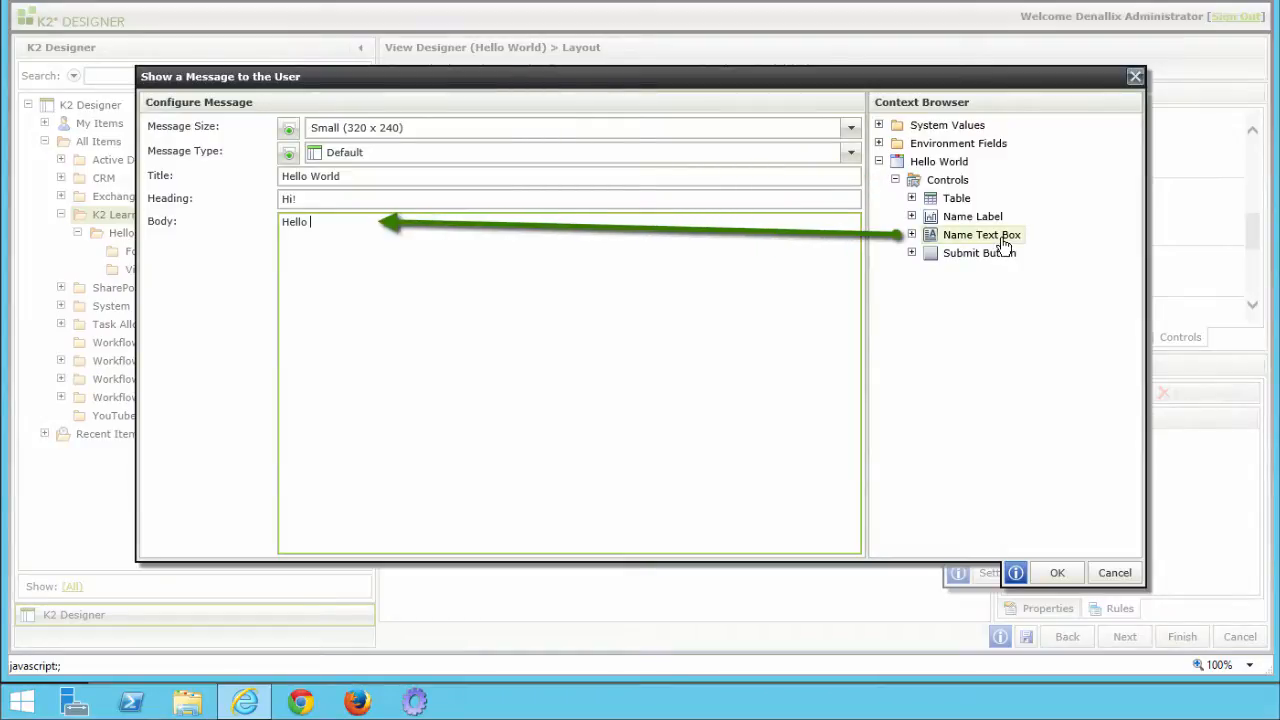
pyautogui.moveTo(1003, 242); pyautogui.dragTo(540, 221)
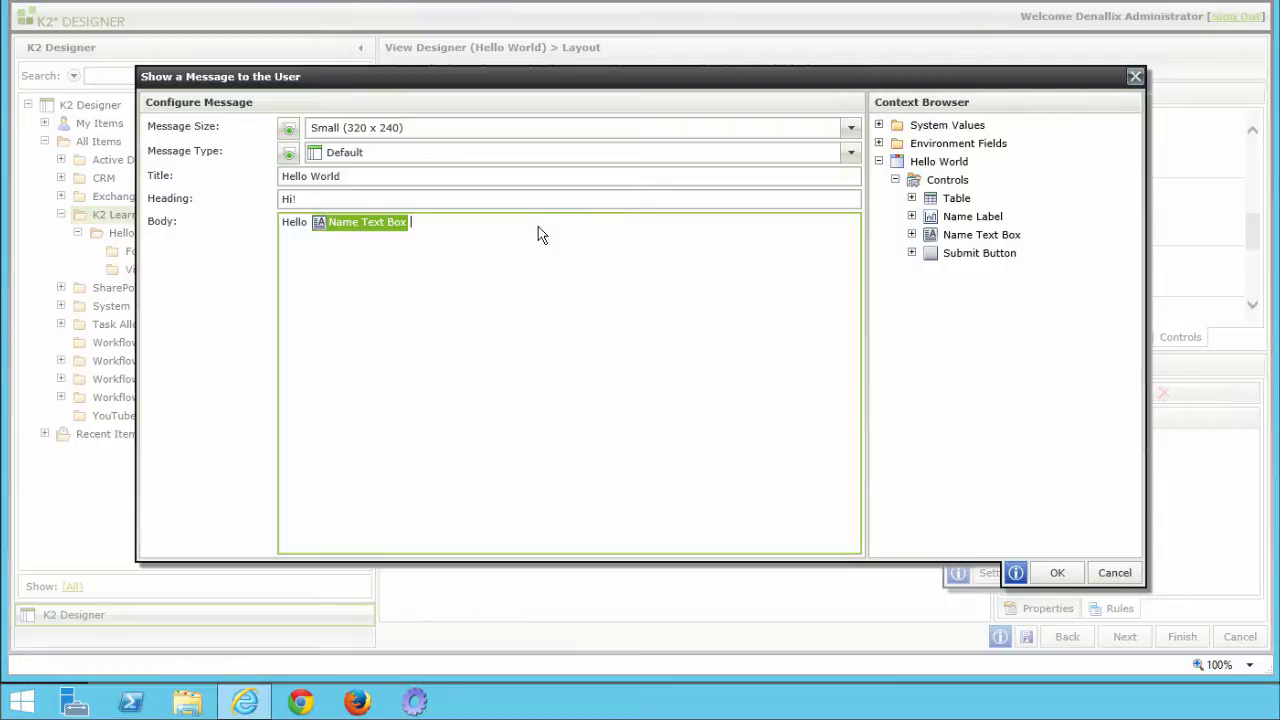
# Step: Add a "Today is:" line to the message body, followed by the Current Date system value
pyautogui.press('Return')
pyautogui.write('Today is:')
pyautogui.click(879, 126)
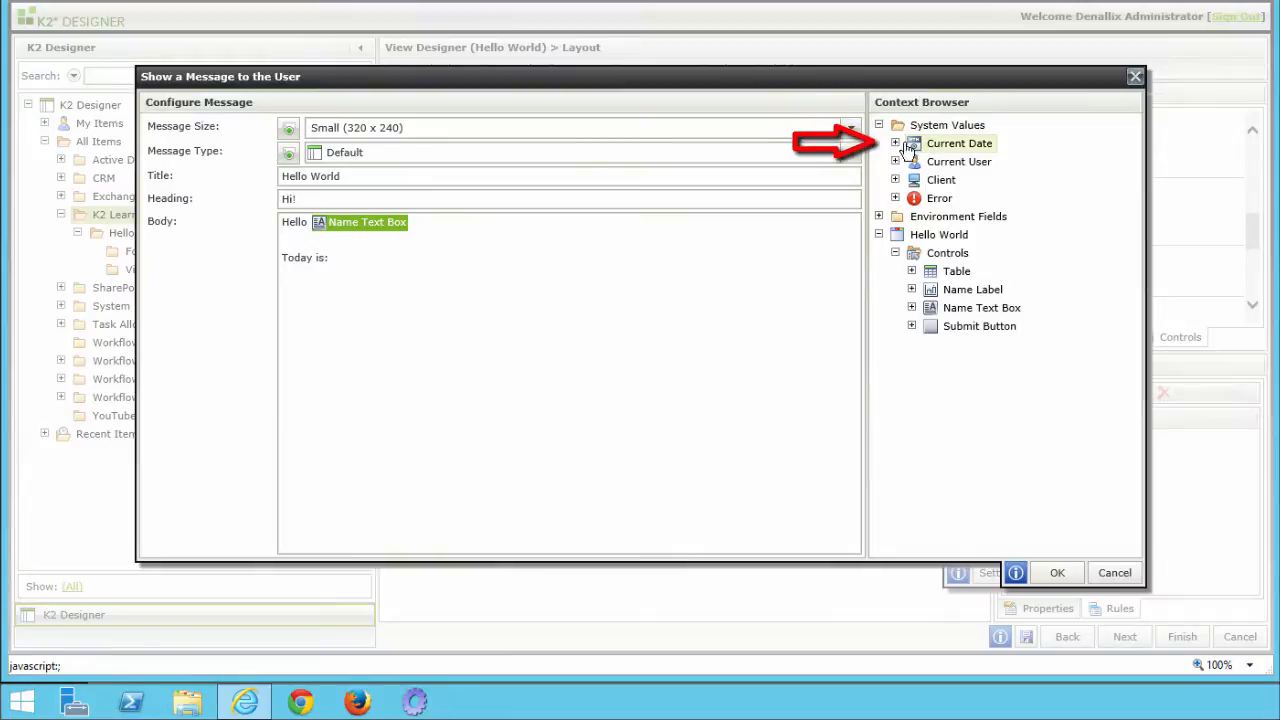
pyautogui.click(896, 143)
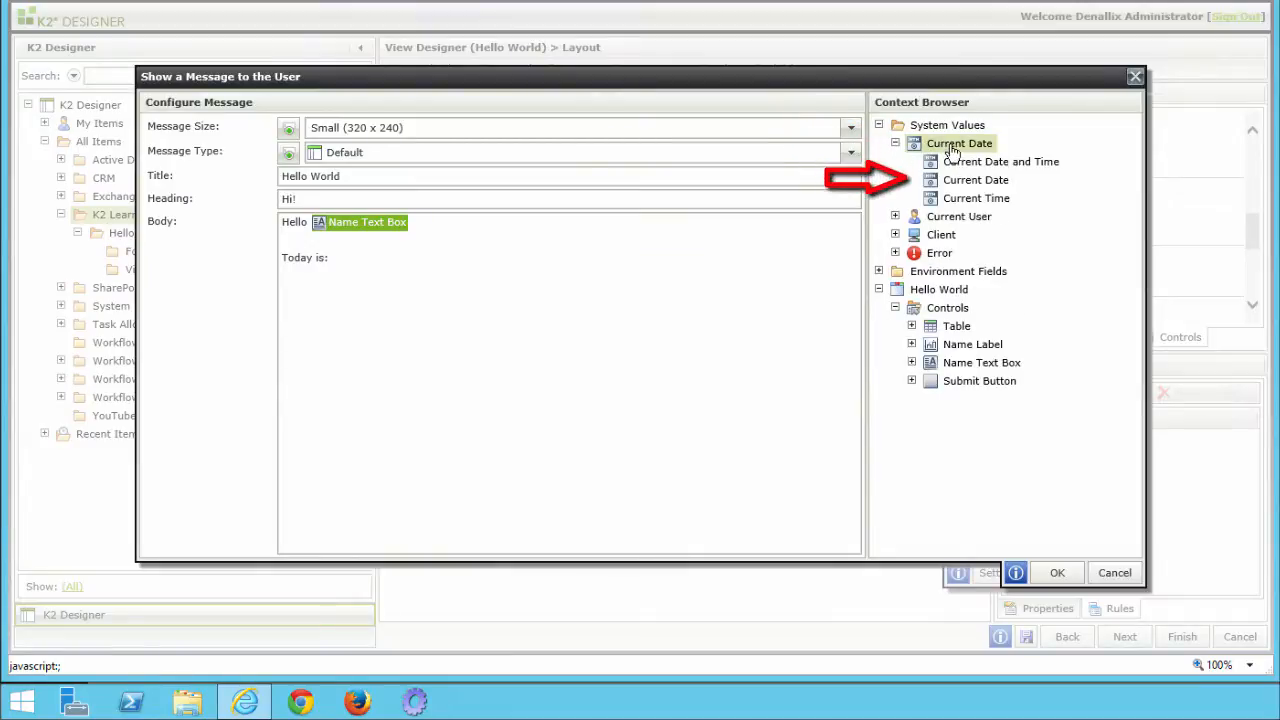
pyautogui.moveTo(953, 190); pyautogui.dragTo(374, 265)
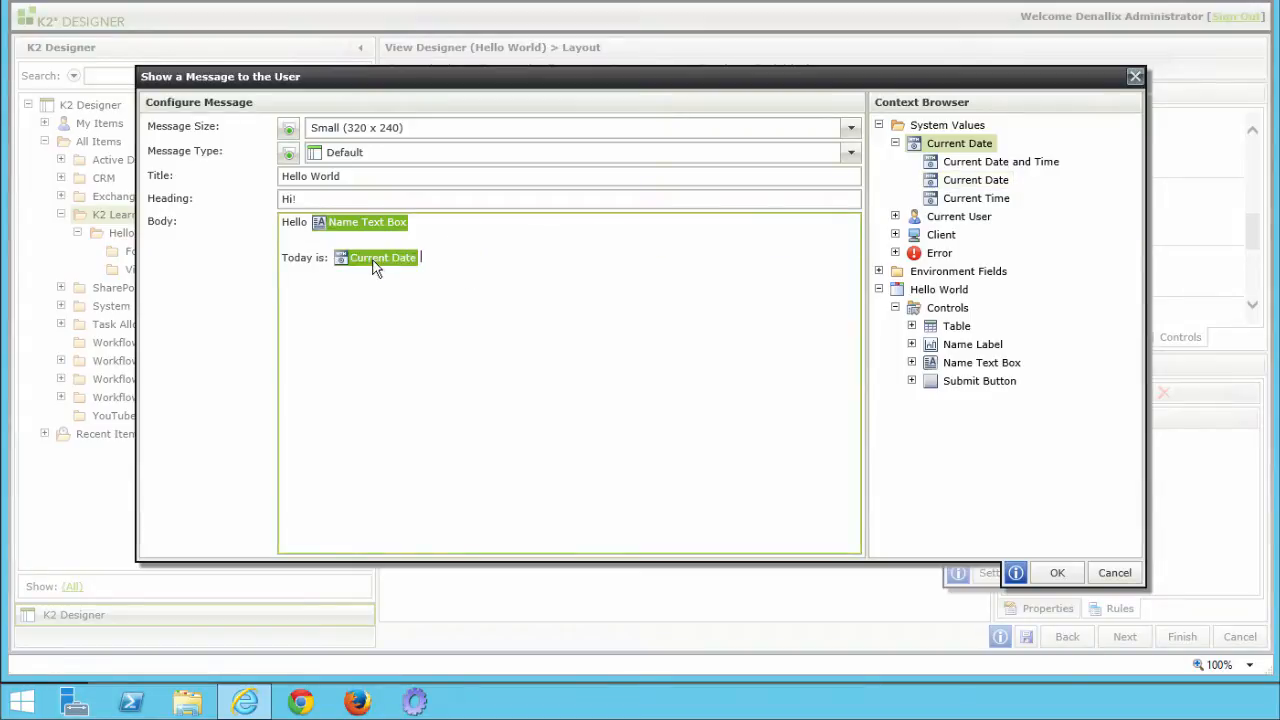
# Step: Confirm the message and the button rule, and finish the Hello World view
pyautogui.click(1055, 574)
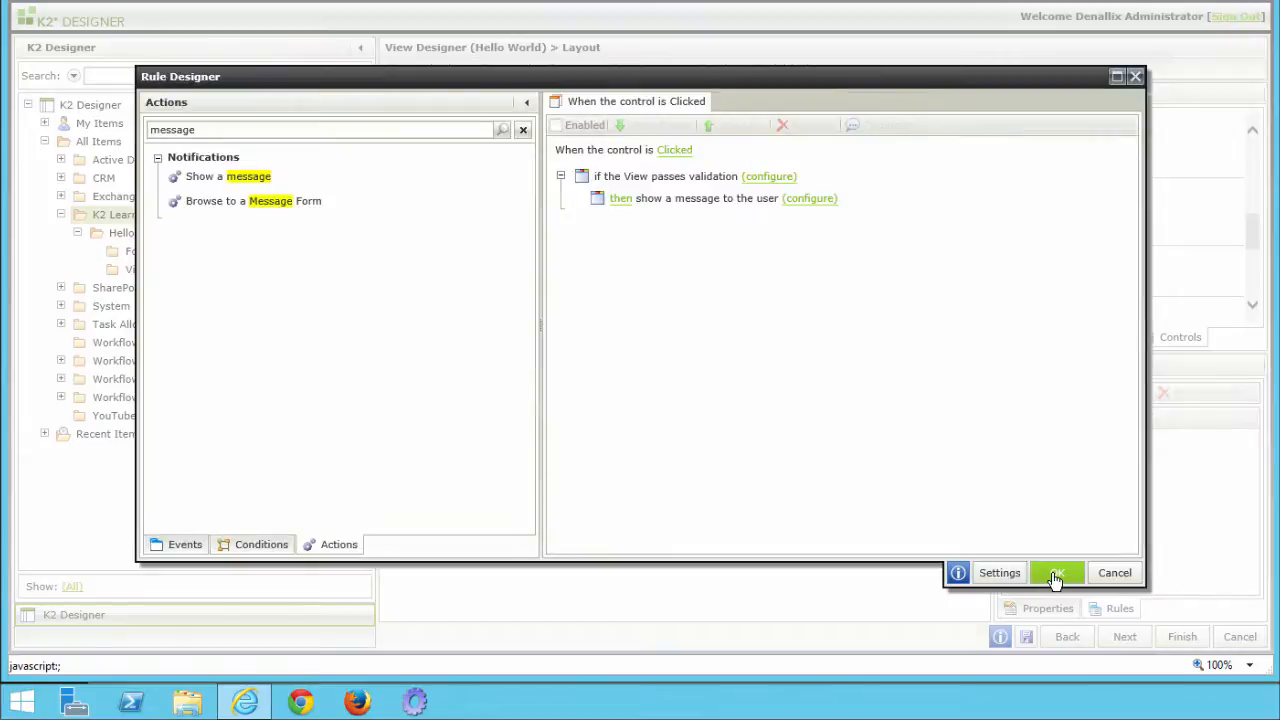
pyautogui.click(1054, 575)
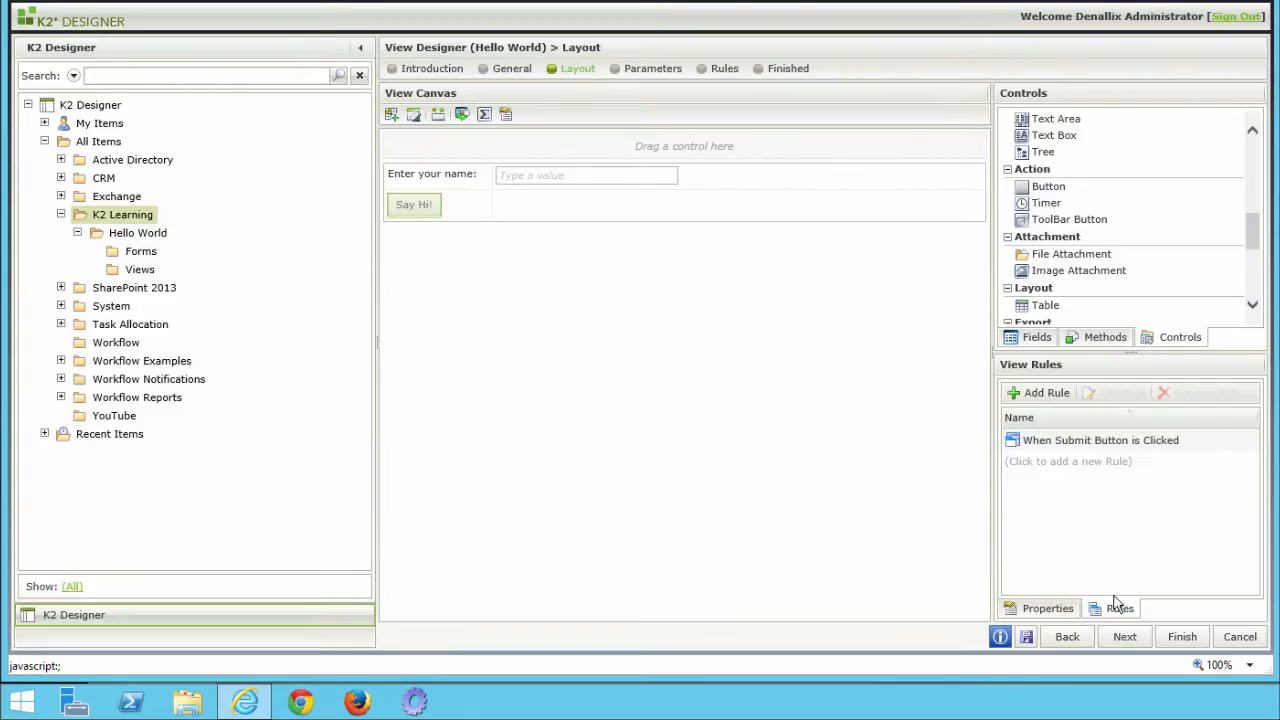
pyautogui.click(1180, 640)
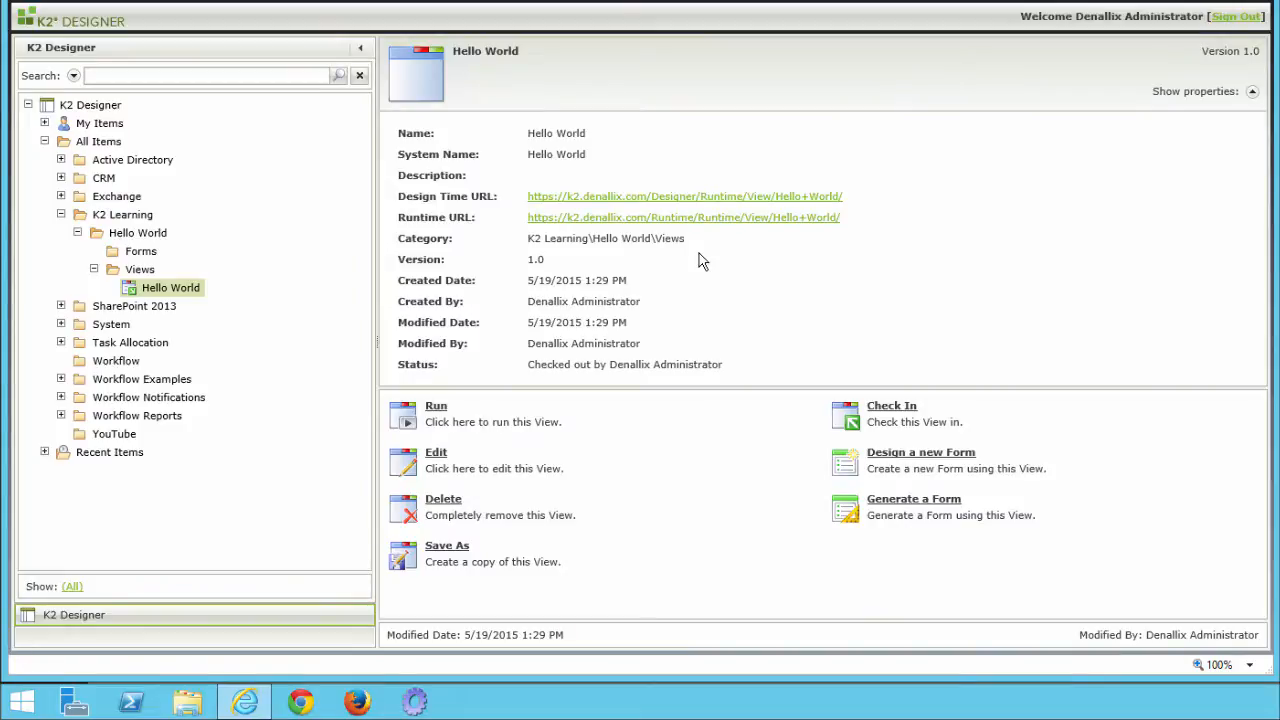
# Step: Run the Hello World view, enter a first name, test the Say Hi! button and dismiss the greeting
pyautogui.click(447, 422)
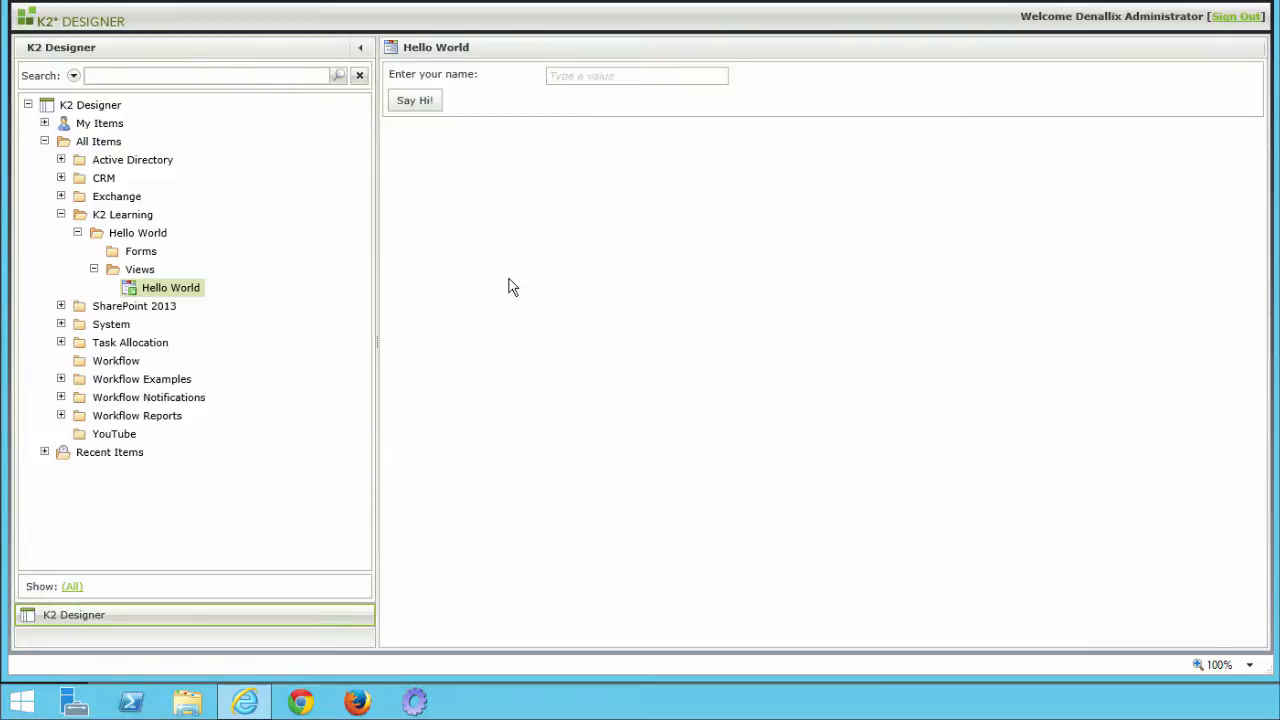
pyautogui.click(609, 76)
pyautogui.write('Jason')
pyautogui.click(424, 103)
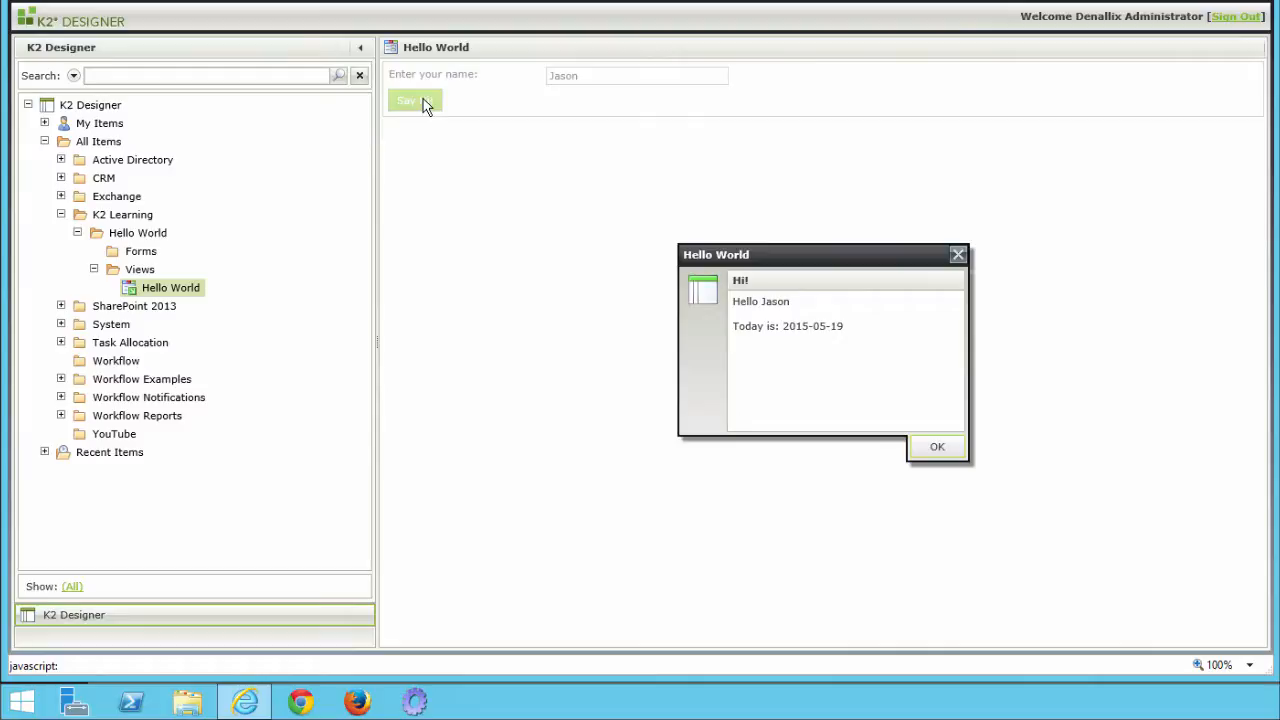
pyautogui.click(927, 455)
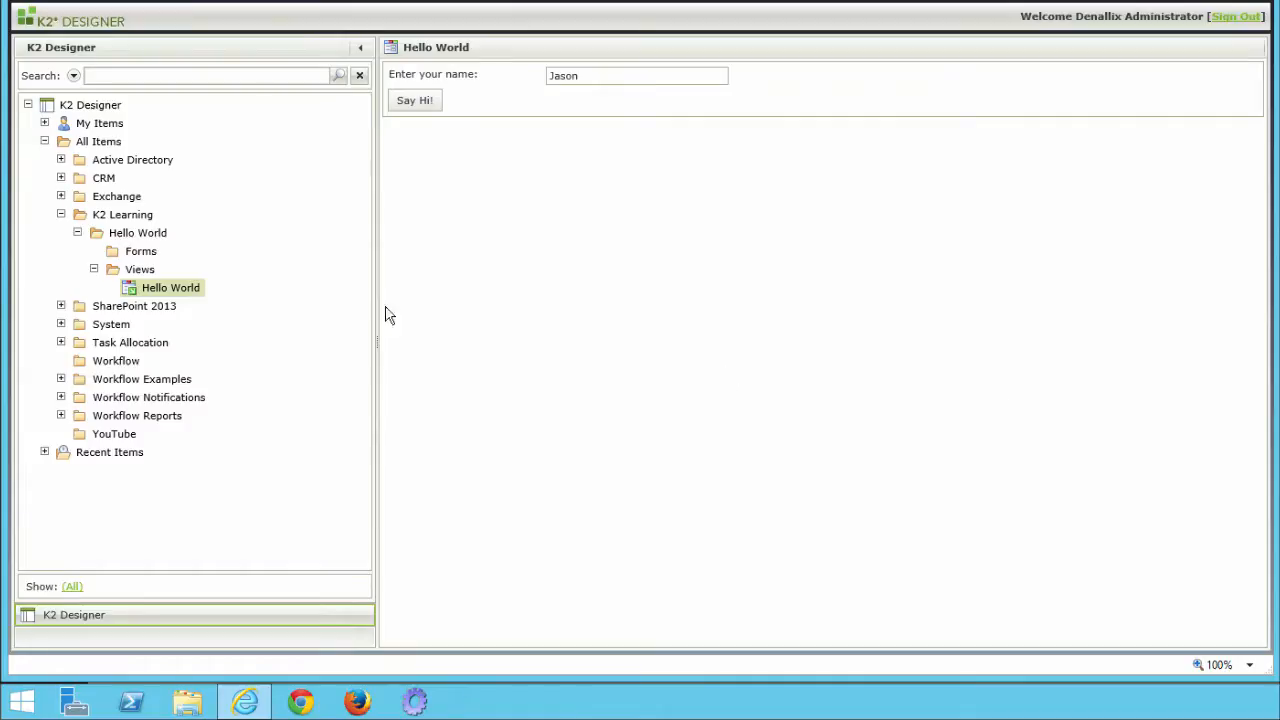
# Step: Generate a form from the Hello World view, named "Hello World Form", in the K2 Learning\Hello World\Forms category
pyautogui.rightClick(197, 292)
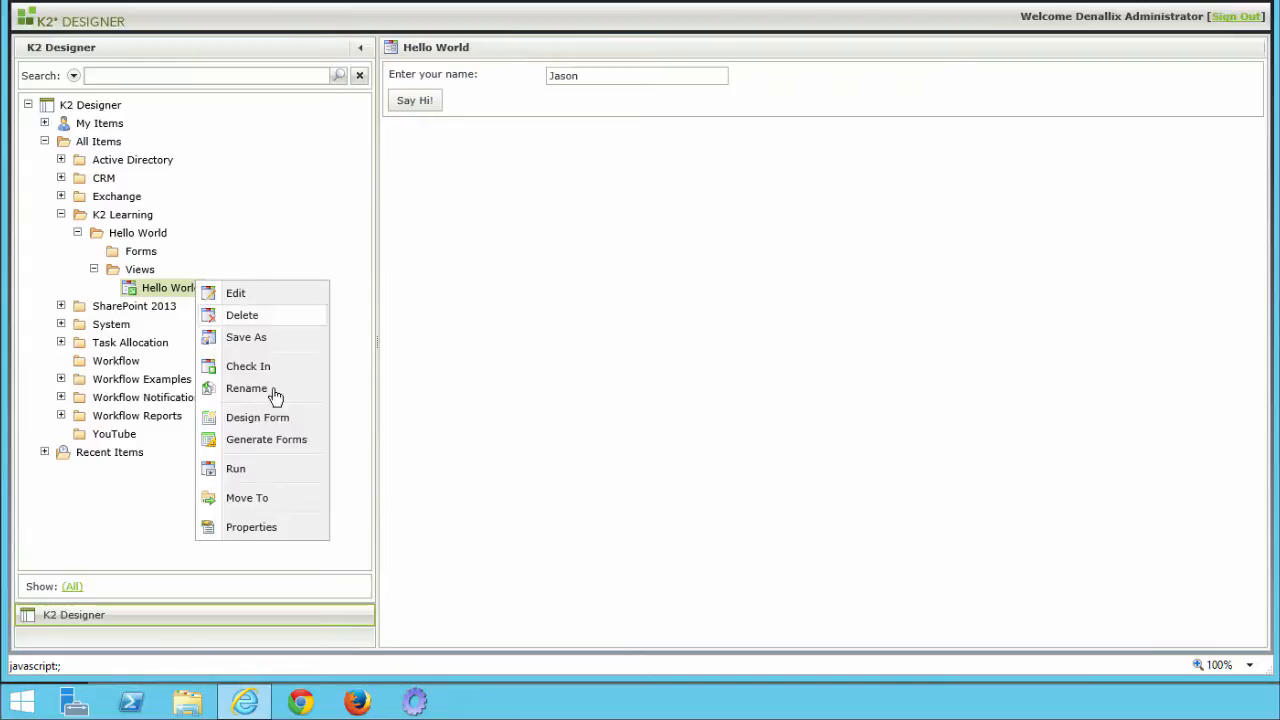
pyautogui.click(302, 449)
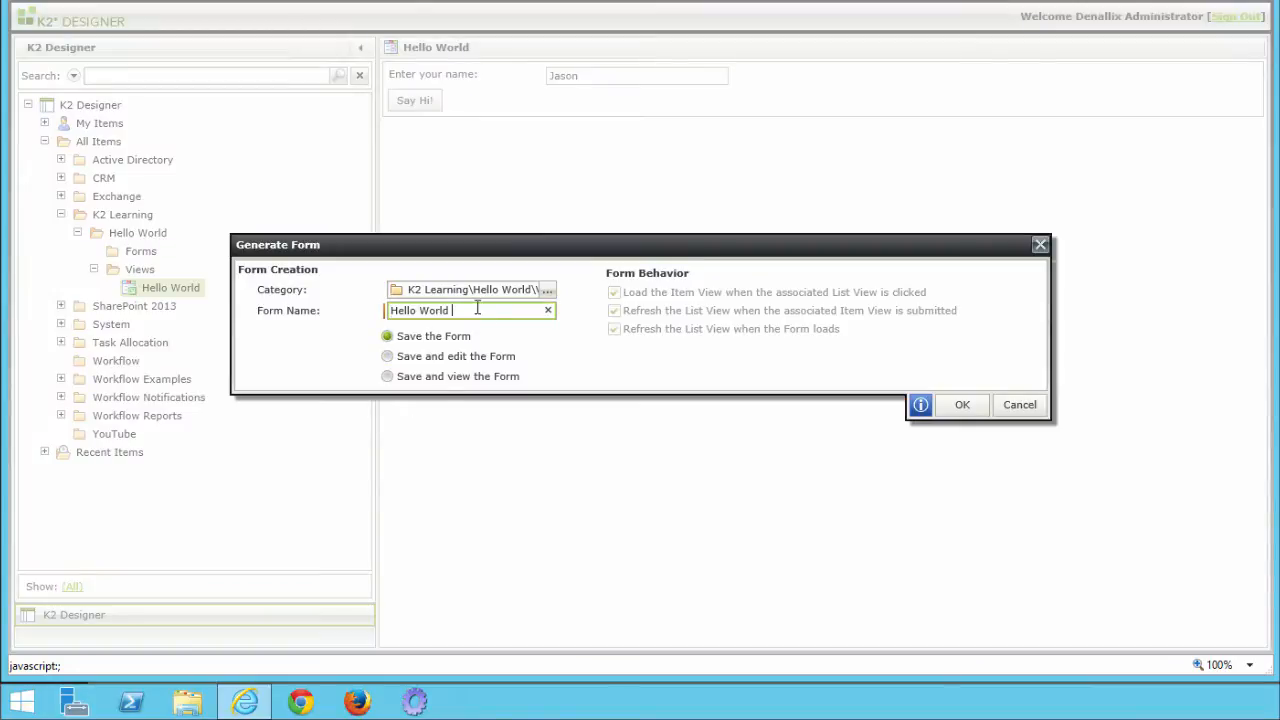
pyautogui.write('Form')
pyautogui.click(550, 295)
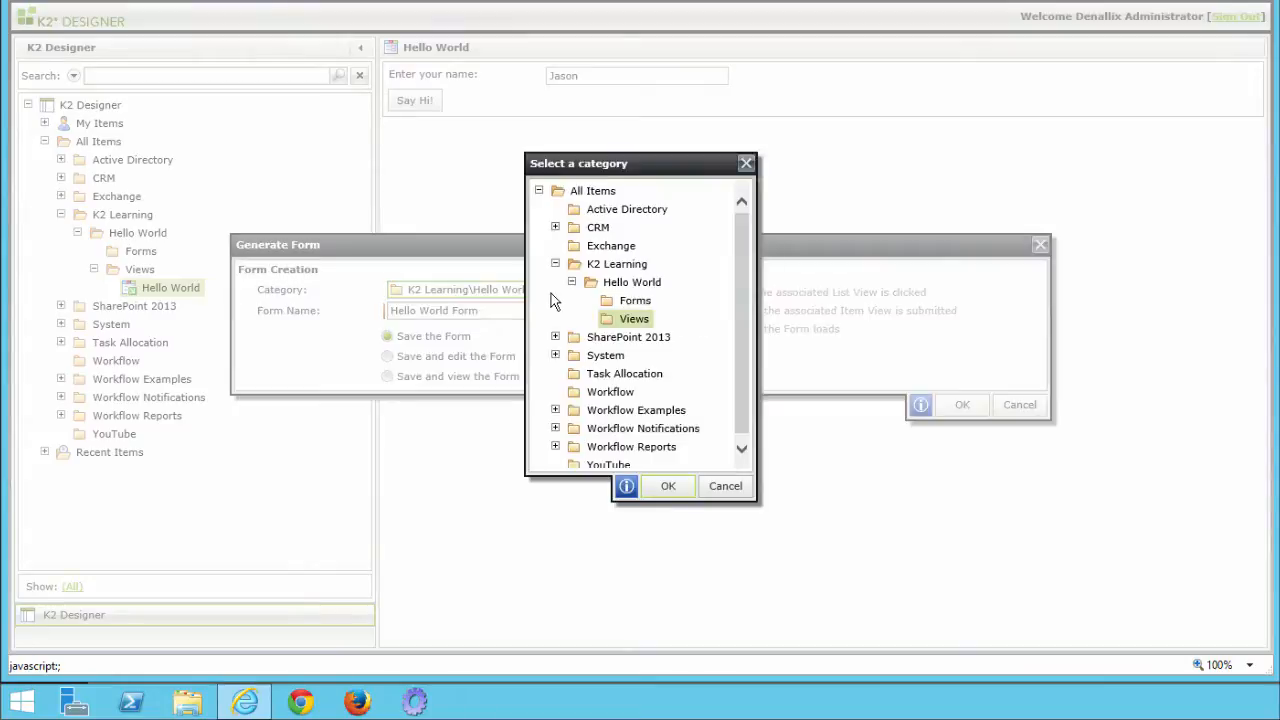
pyautogui.click(646, 303)
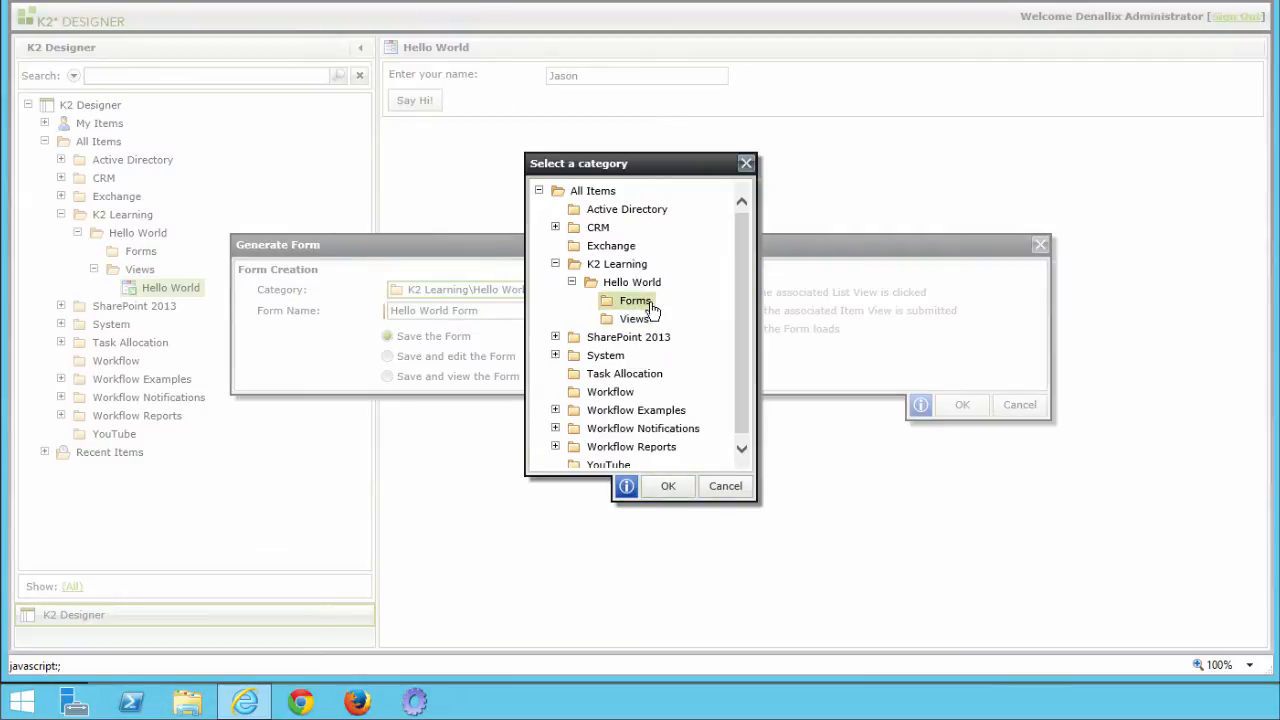
pyautogui.click(668, 487)
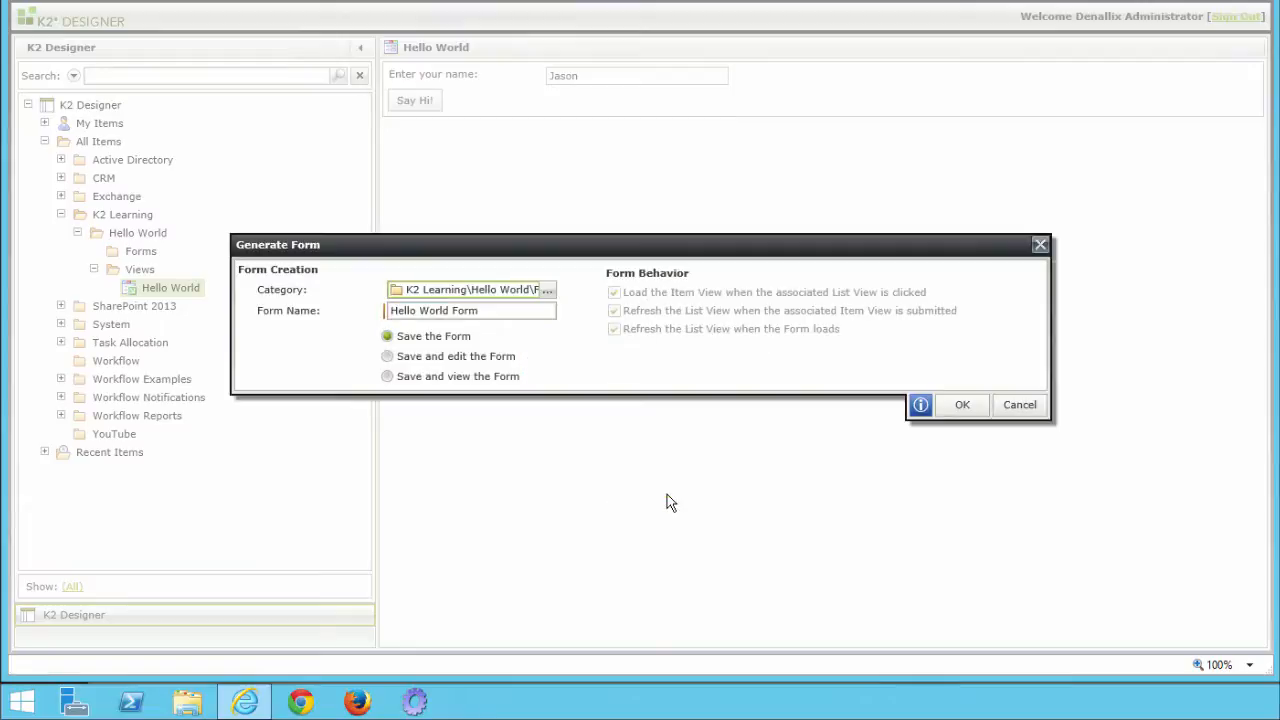
pyautogui.click(957, 406)
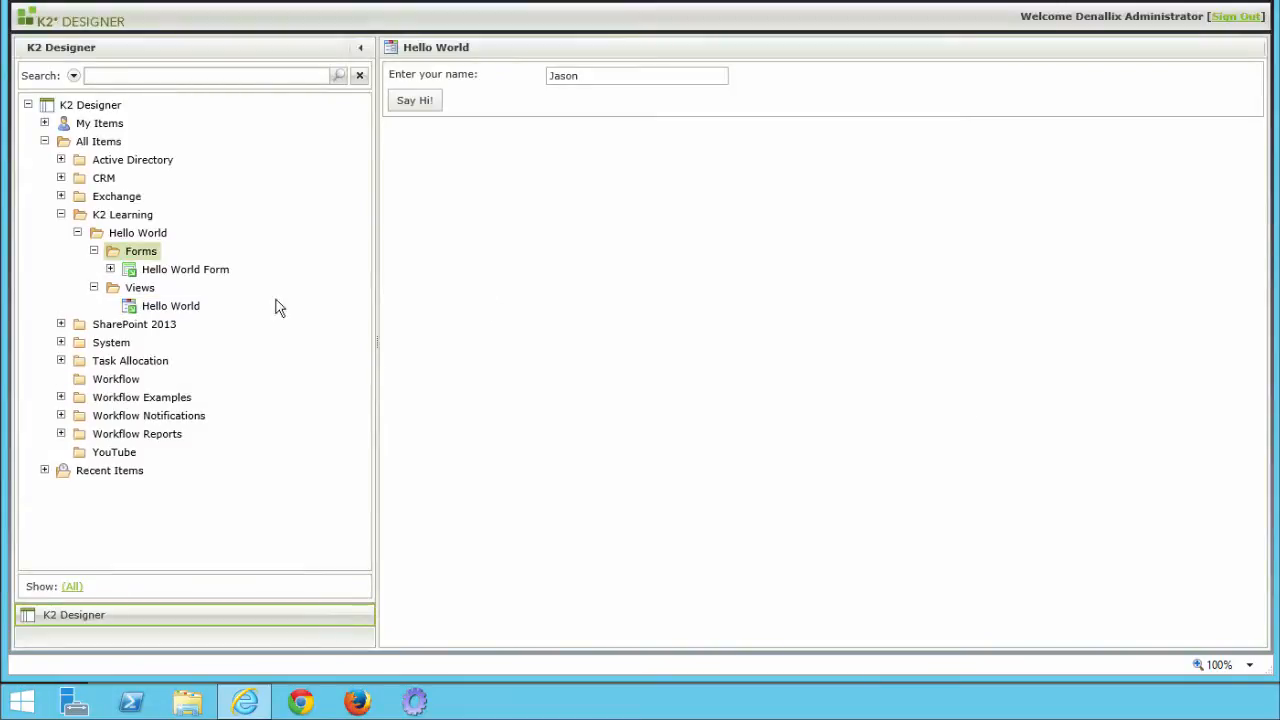
# Step: Edit the Hello World Form and title its view "Hello World View"
pyautogui.click(210, 279)
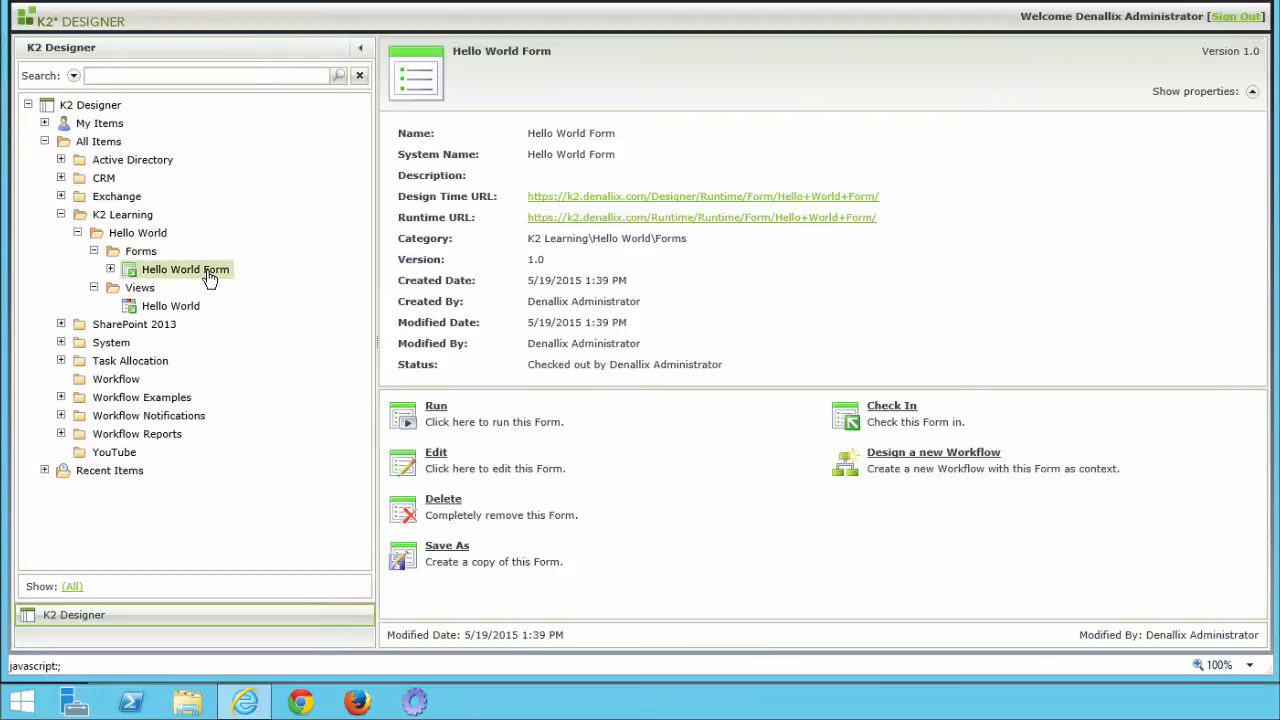
pyautogui.click(418, 463)
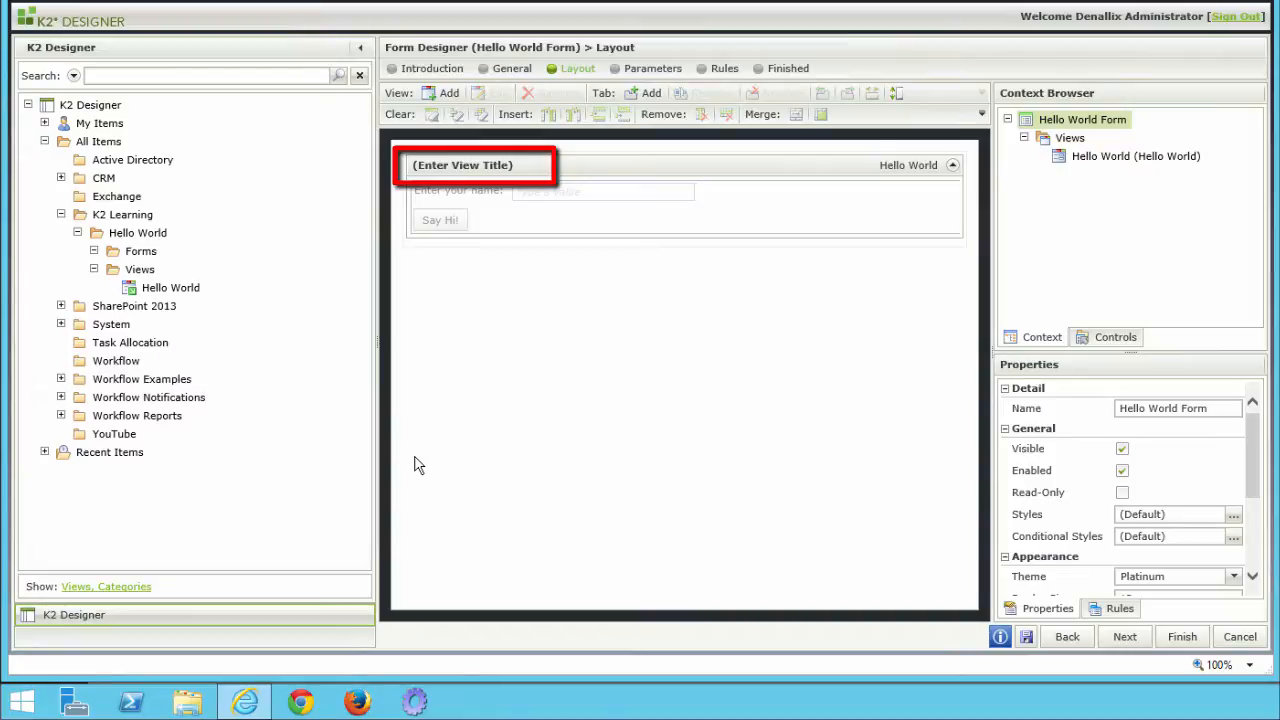
pyautogui.click(463, 165)
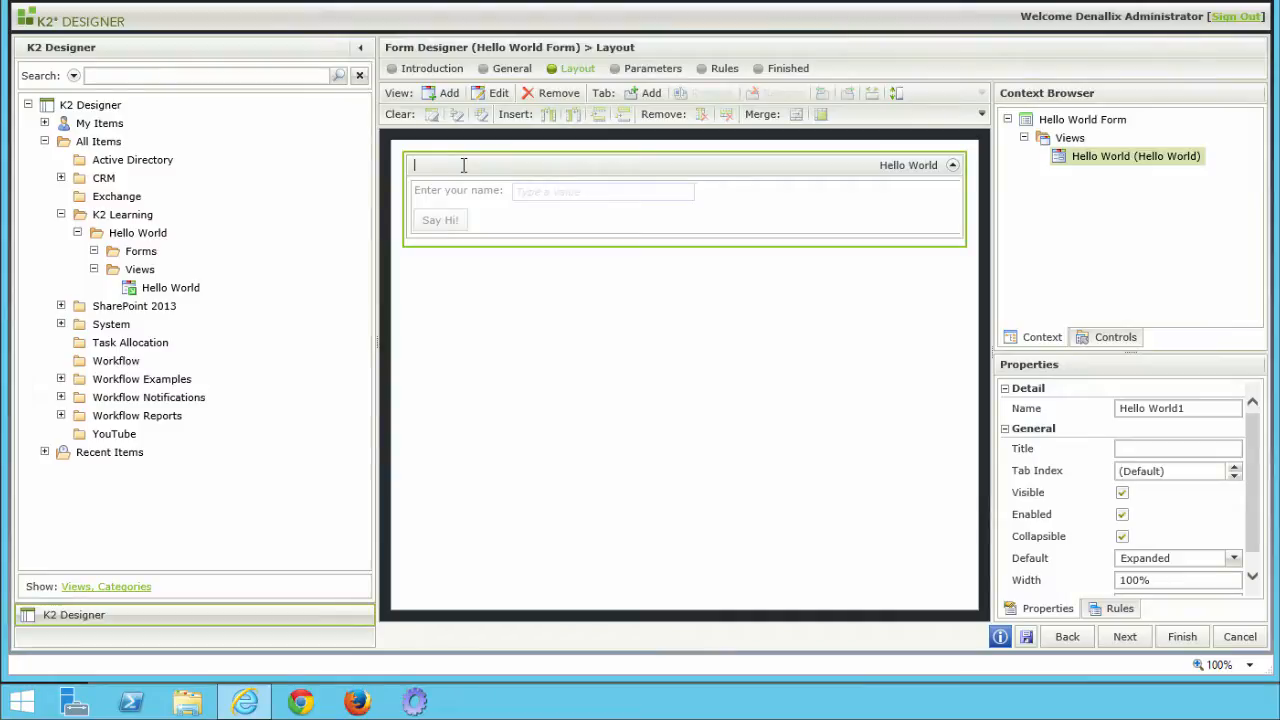
pyautogui.write('Hello World View')
pyautogui.click(524, 310)
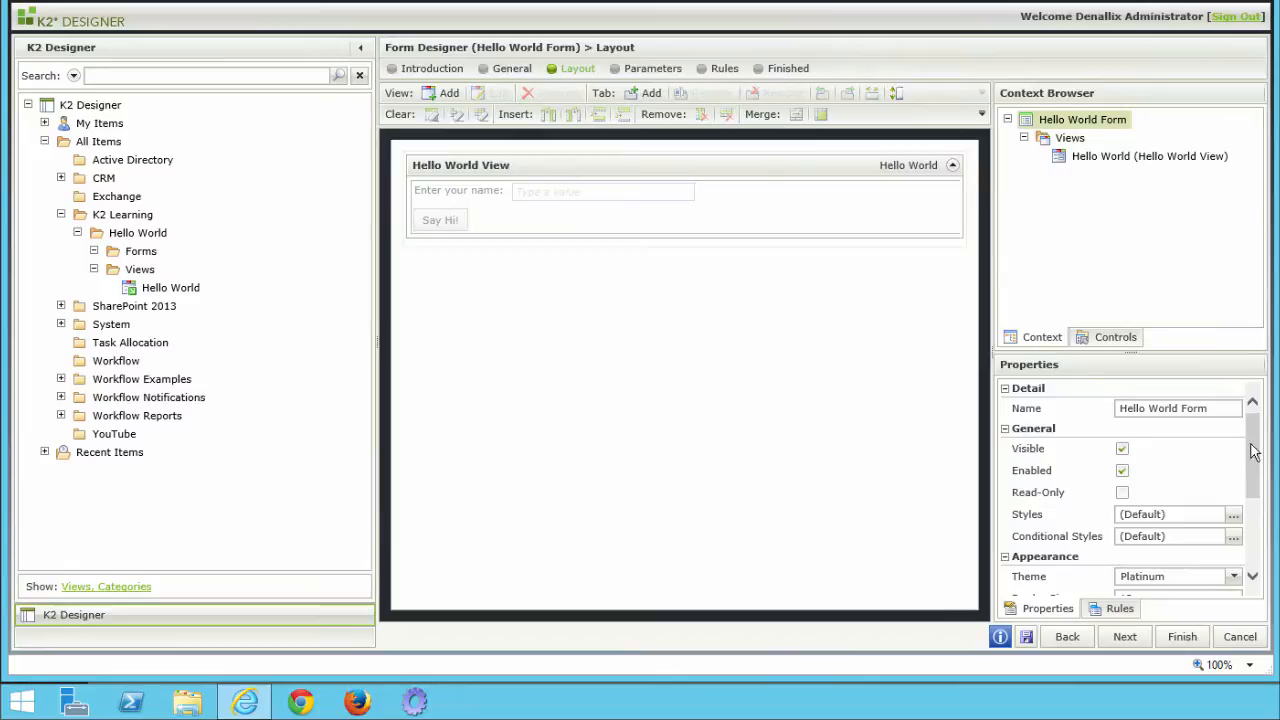
# Step: Set the form's width to 60% and finish the form design
pyautogui.moveTo(1255, 465); pyautogui.dragTo(1256, 533)
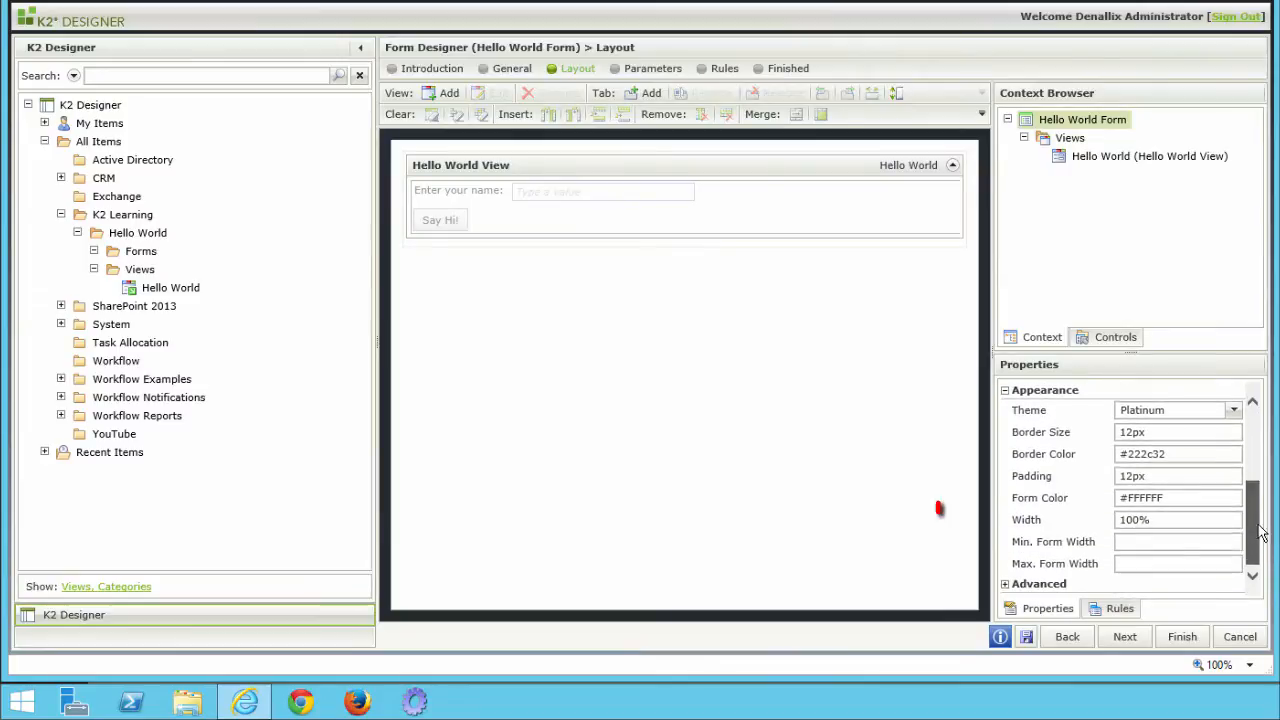
pyautogui.click(1129, 528)
pyautogui.doubleClick(1130, 527)
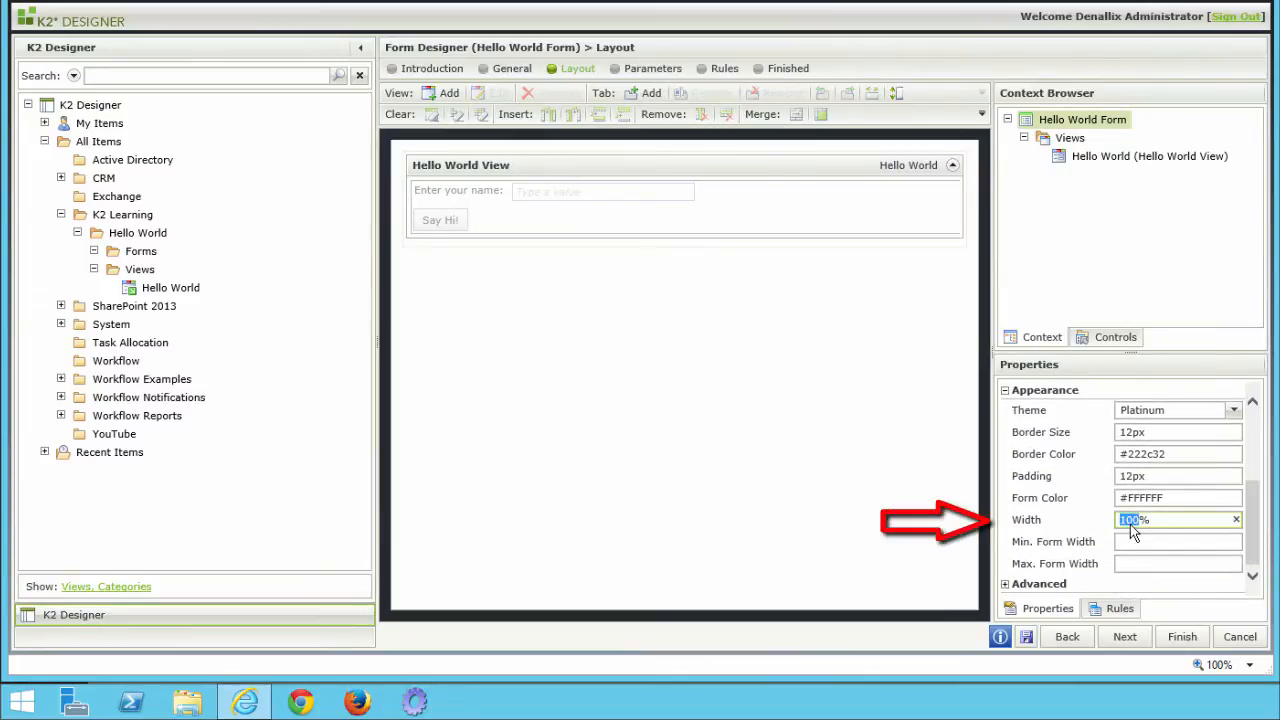
pyautogui.write('60%')
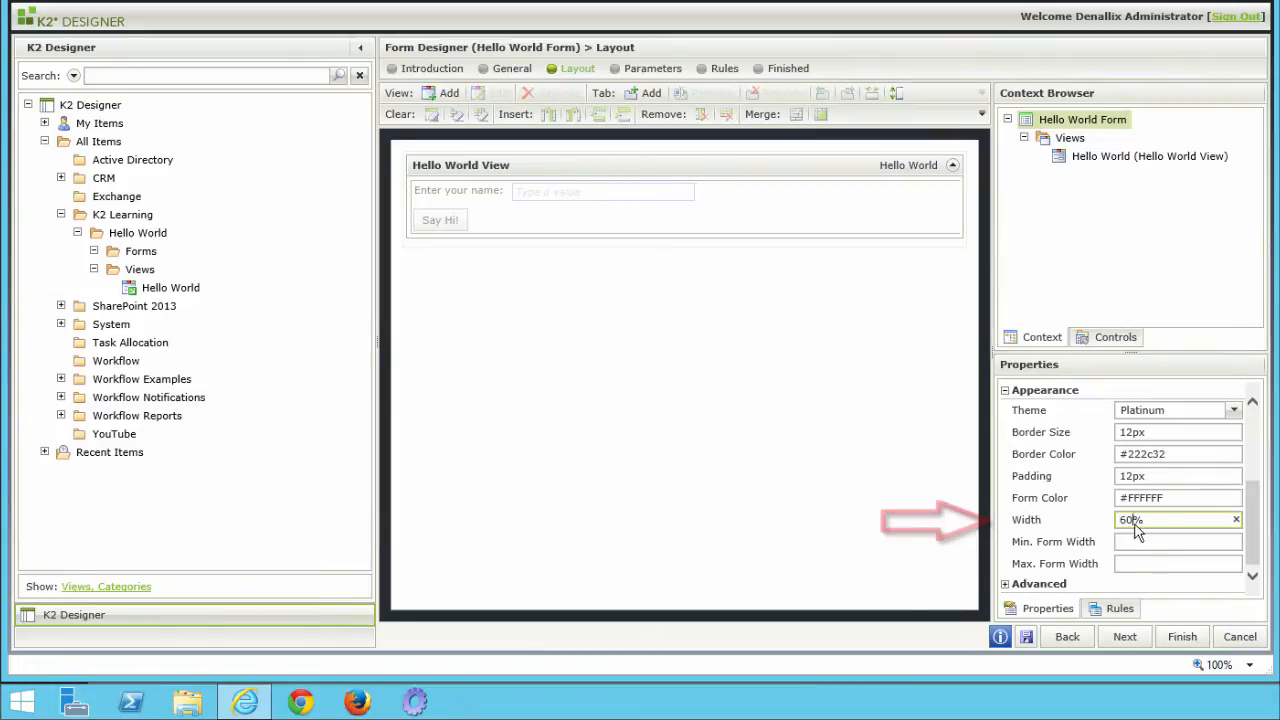
pyautogui.click(1187, 635)
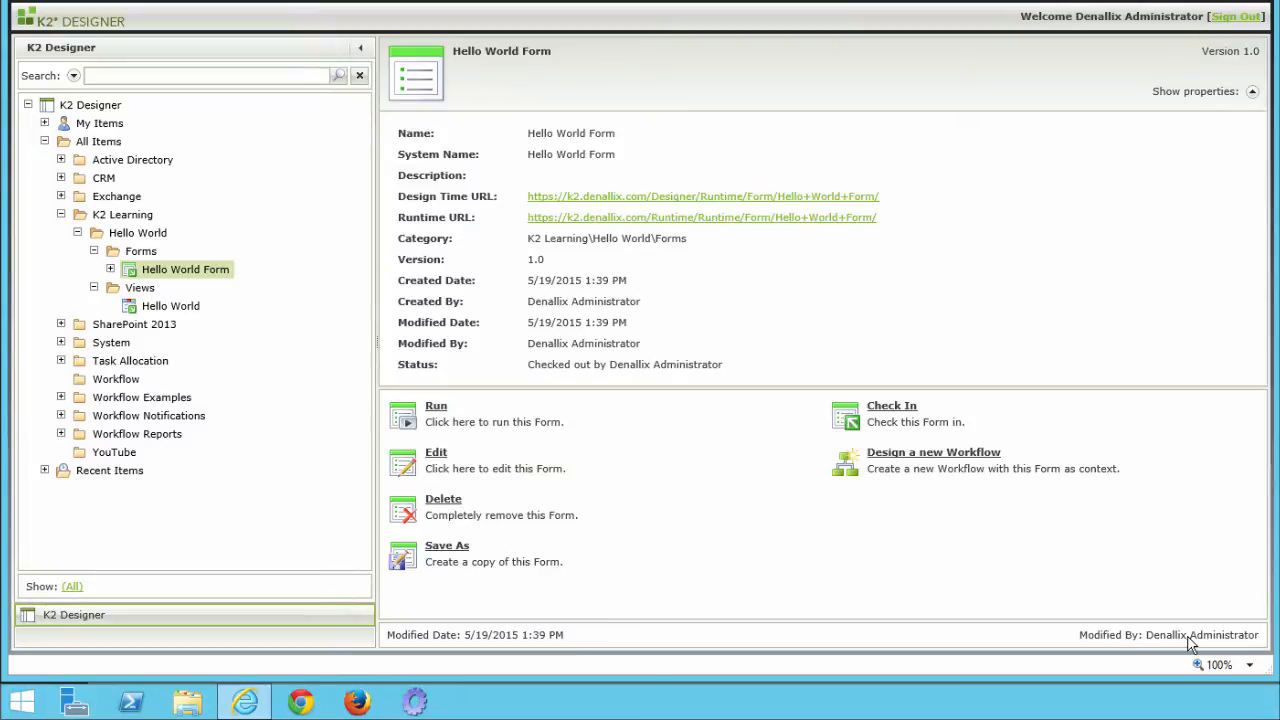
# Step: Check in the Hello World Form together with its associated views
pyautogui.rightClick(222, 276)
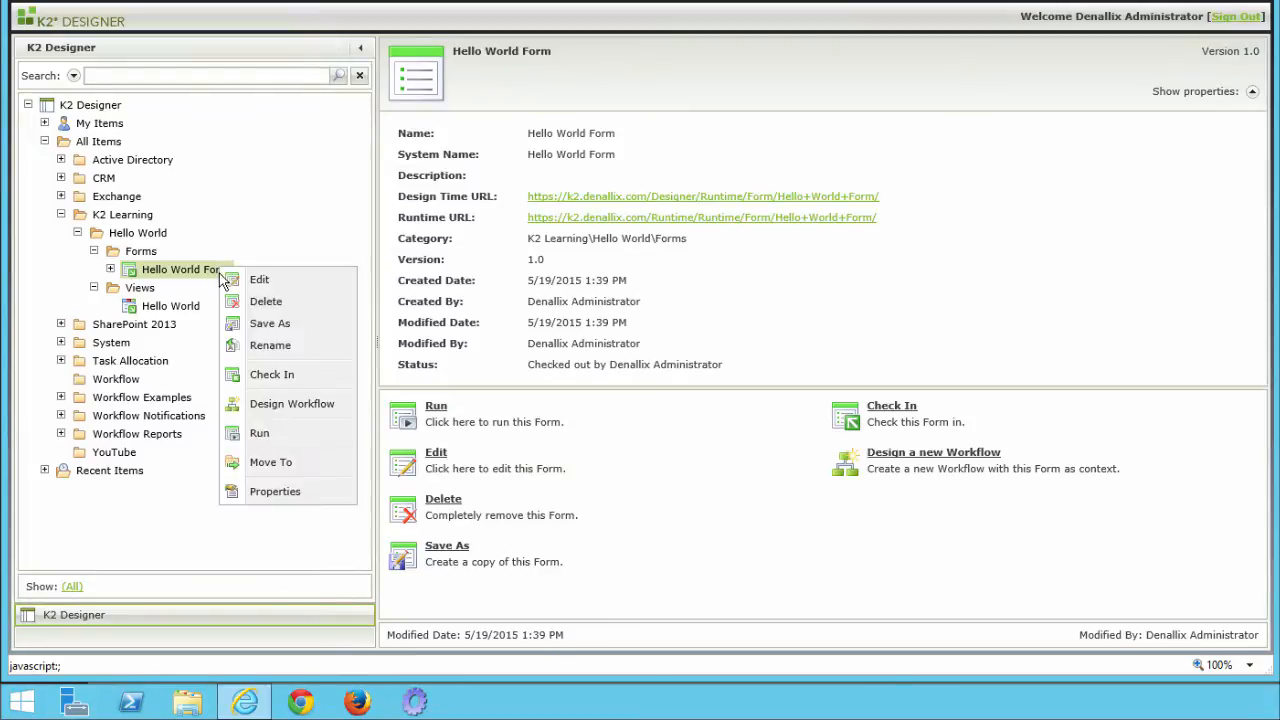
pyautogui.click(287, 376)
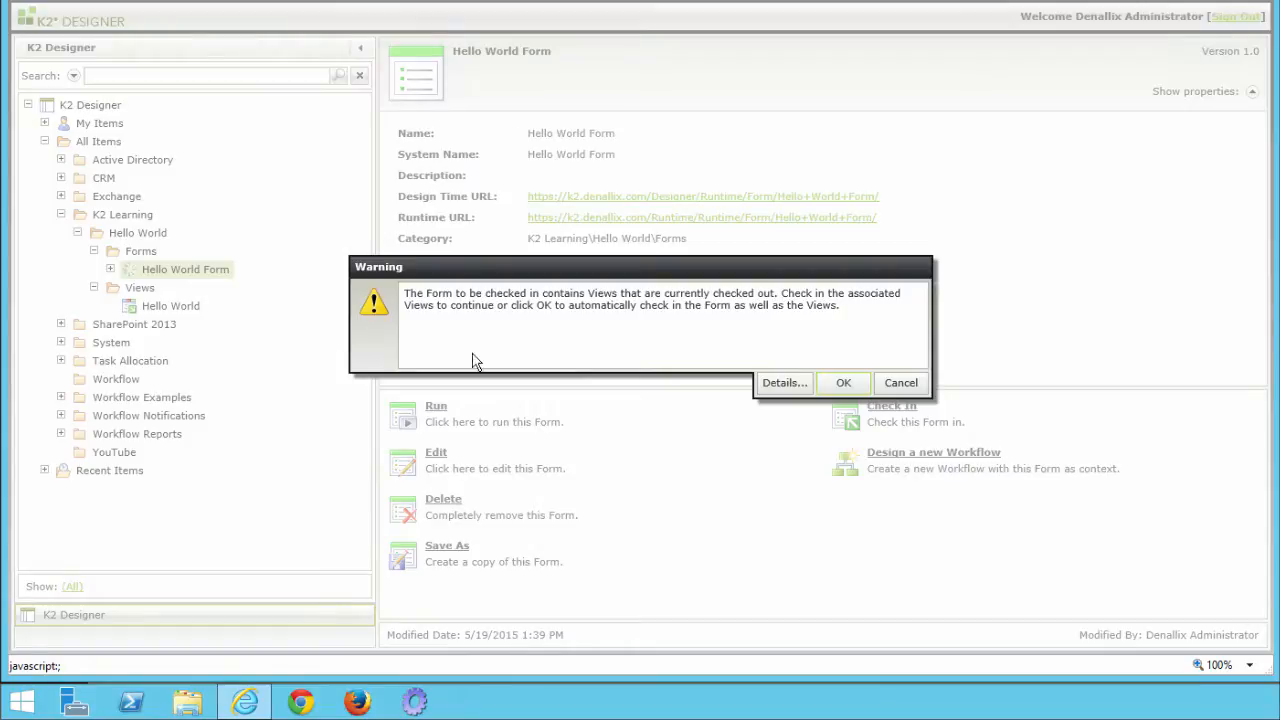
pyautogui.click(836, 384)
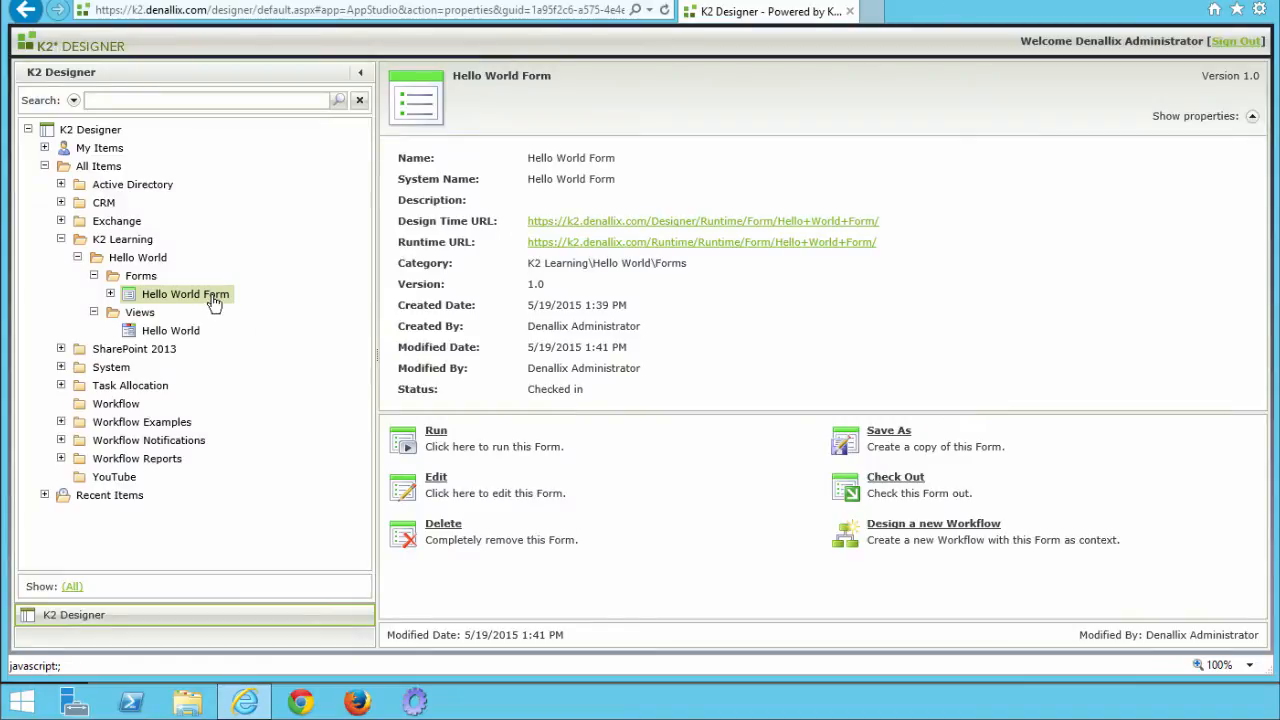
# Step: Run the Hello World Form, enter a first name and test the Say Hi! button
pyautogui.click(478, 455)
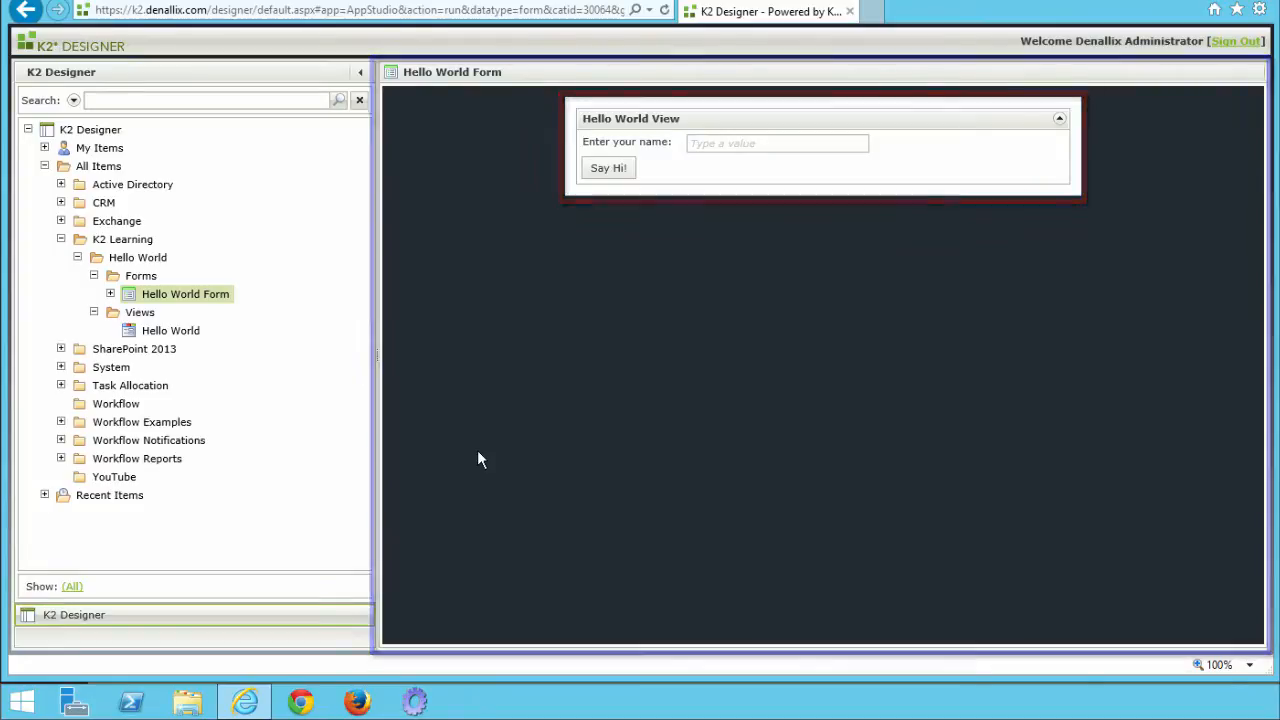
pyautogui.click(772, 145)
pyautogui.write('Kirsten')
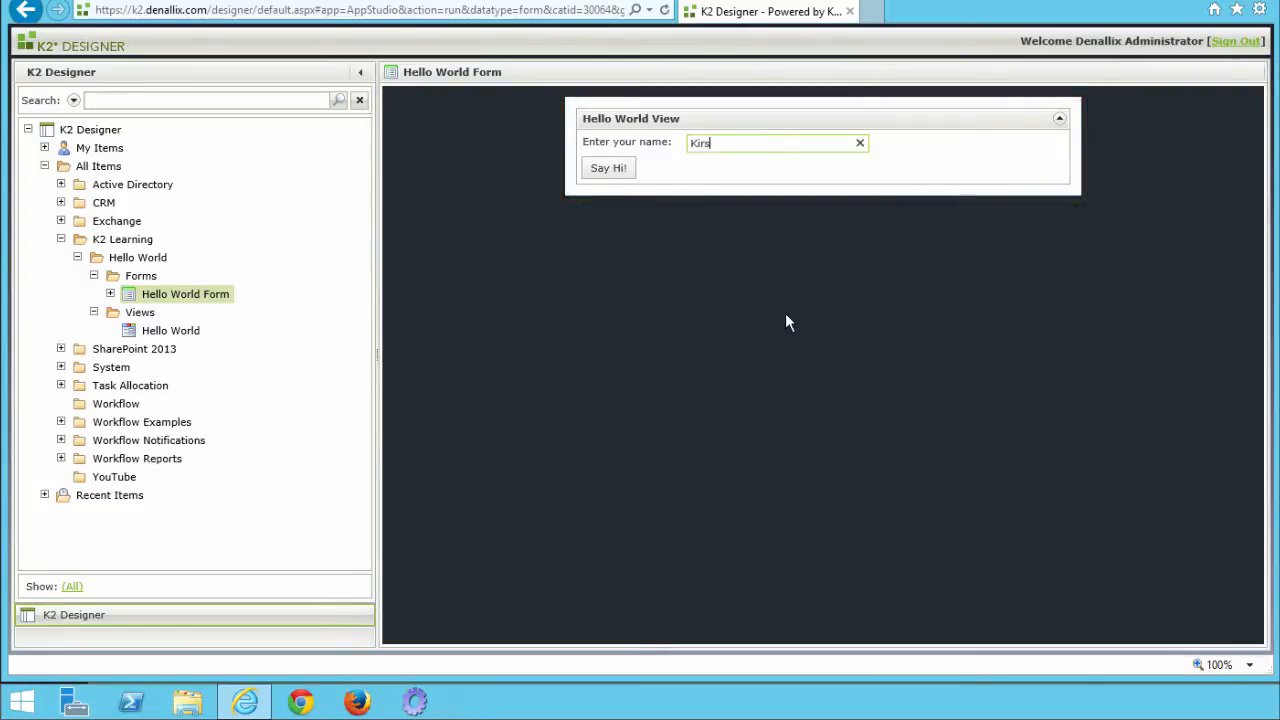
pyautogui.click(589, 167)
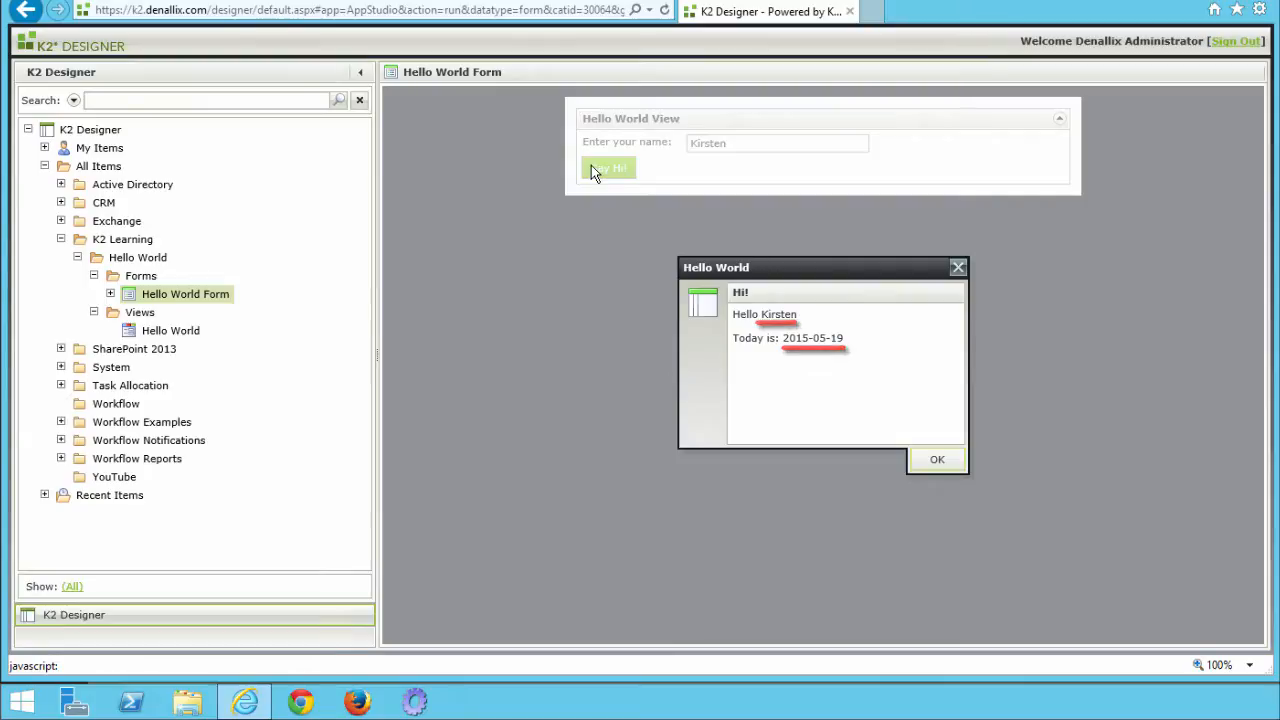
# Step: Return to the Hello World Form's details and collapse and expand its properties
pyautogui.click(212, 302)
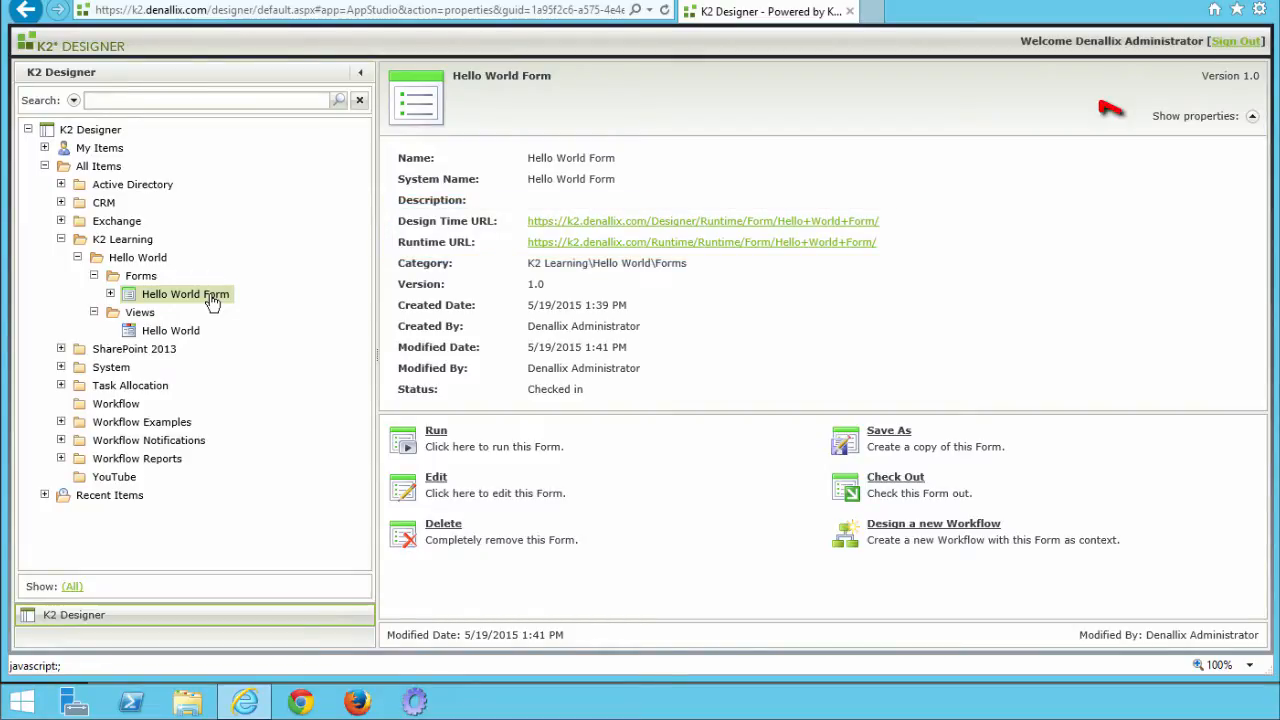
pyautogui.click(1253, 119)
pyautogui.click(1253, 119)
pyautogui.click(1253, 119)
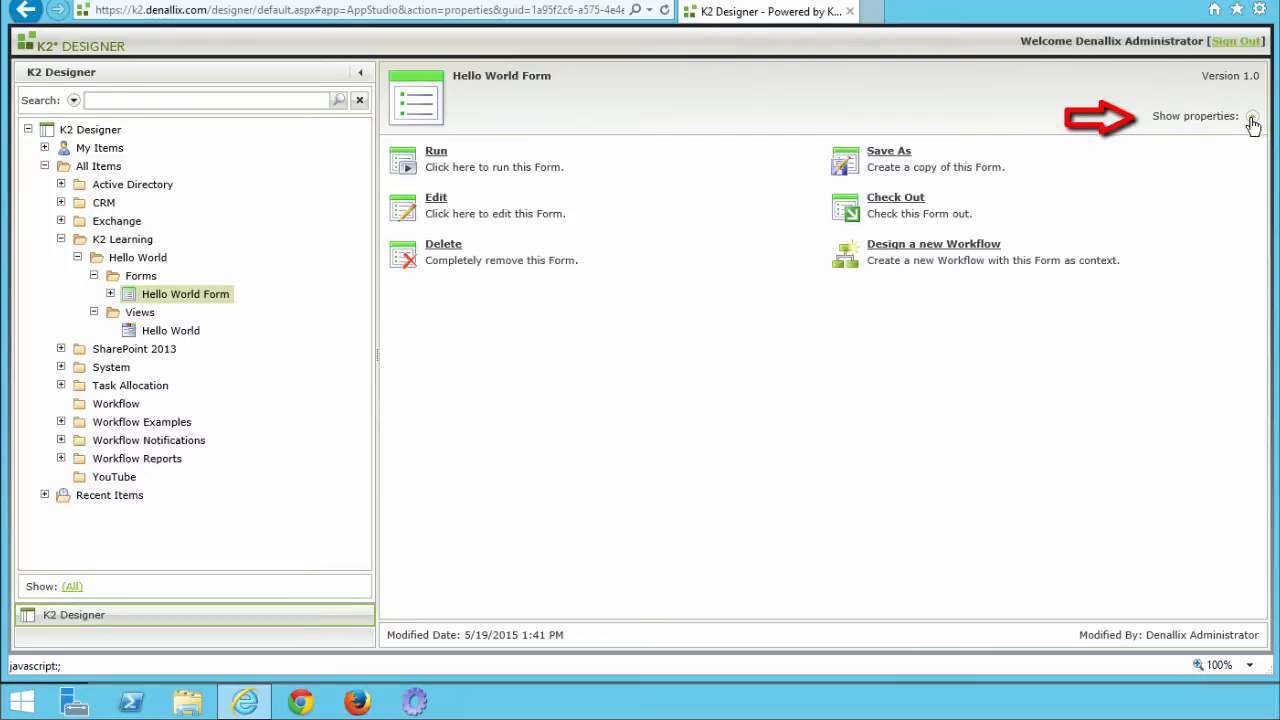
pyautogui.click(1253, 119)
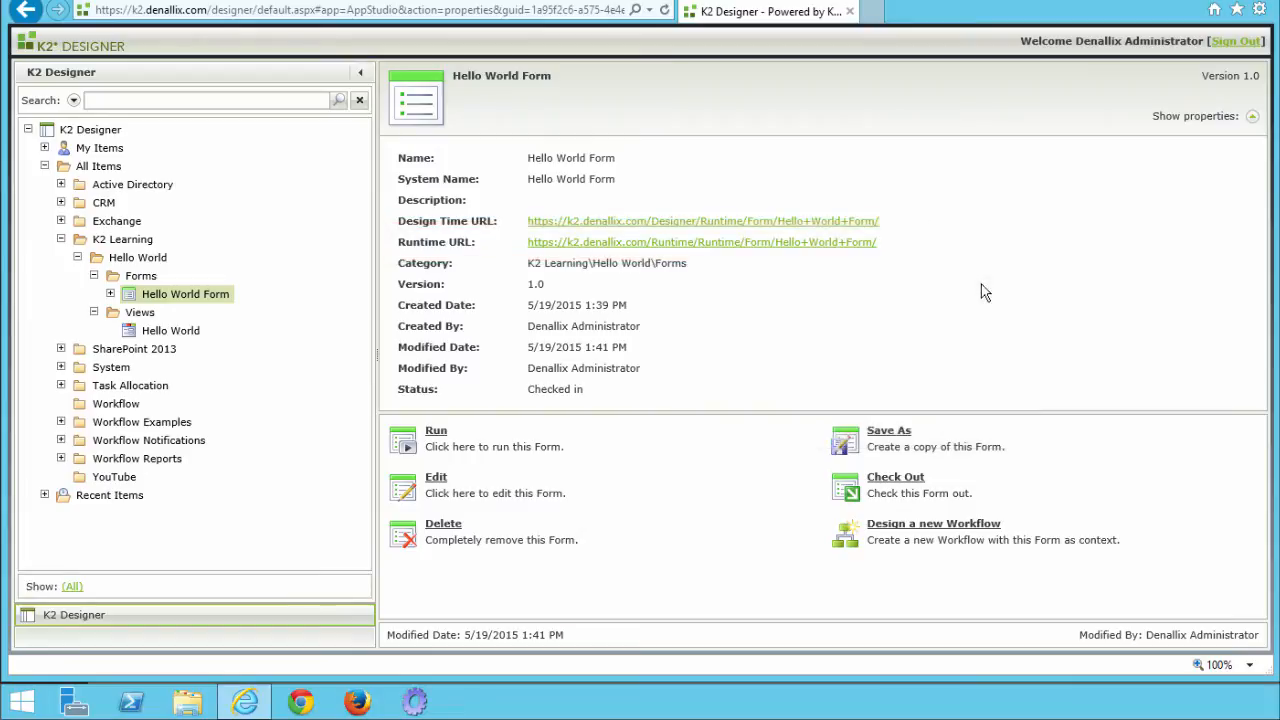
# Step: Open the form's Runtime URL, enter a first name and test the Say Hi! button there
pyautogui.click(838, 243)
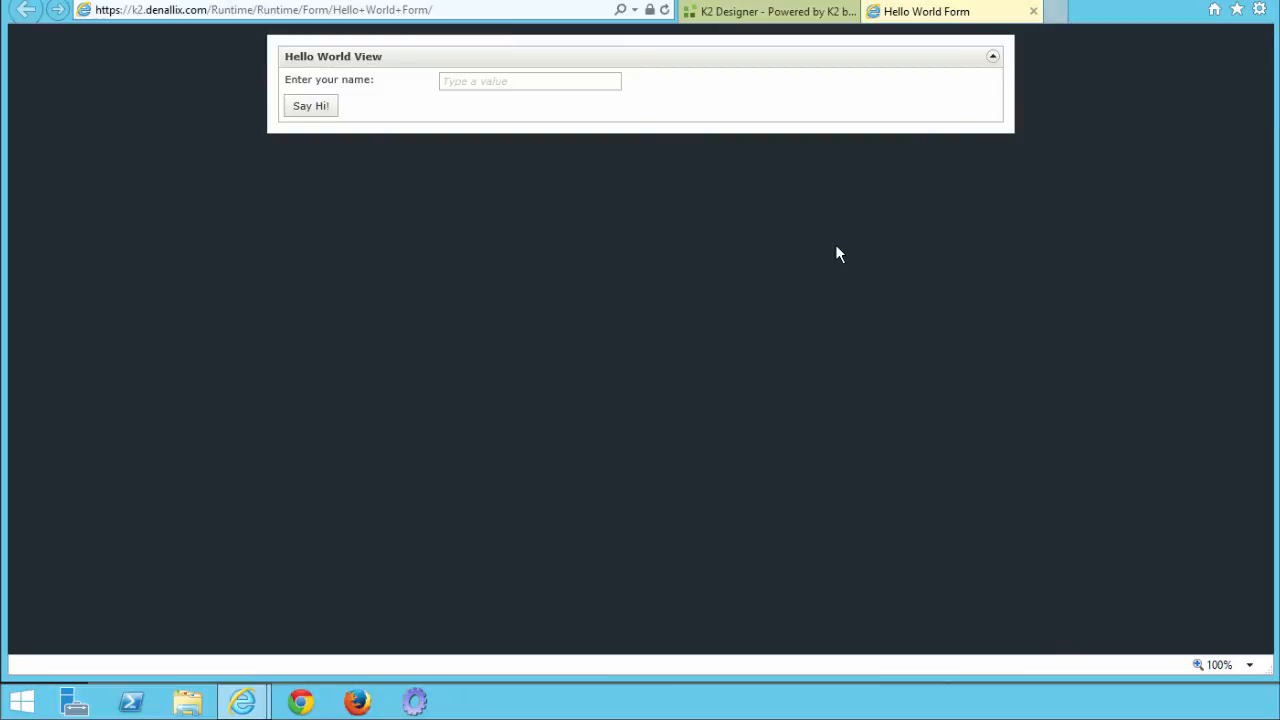
pyautogui.click(572, 85)
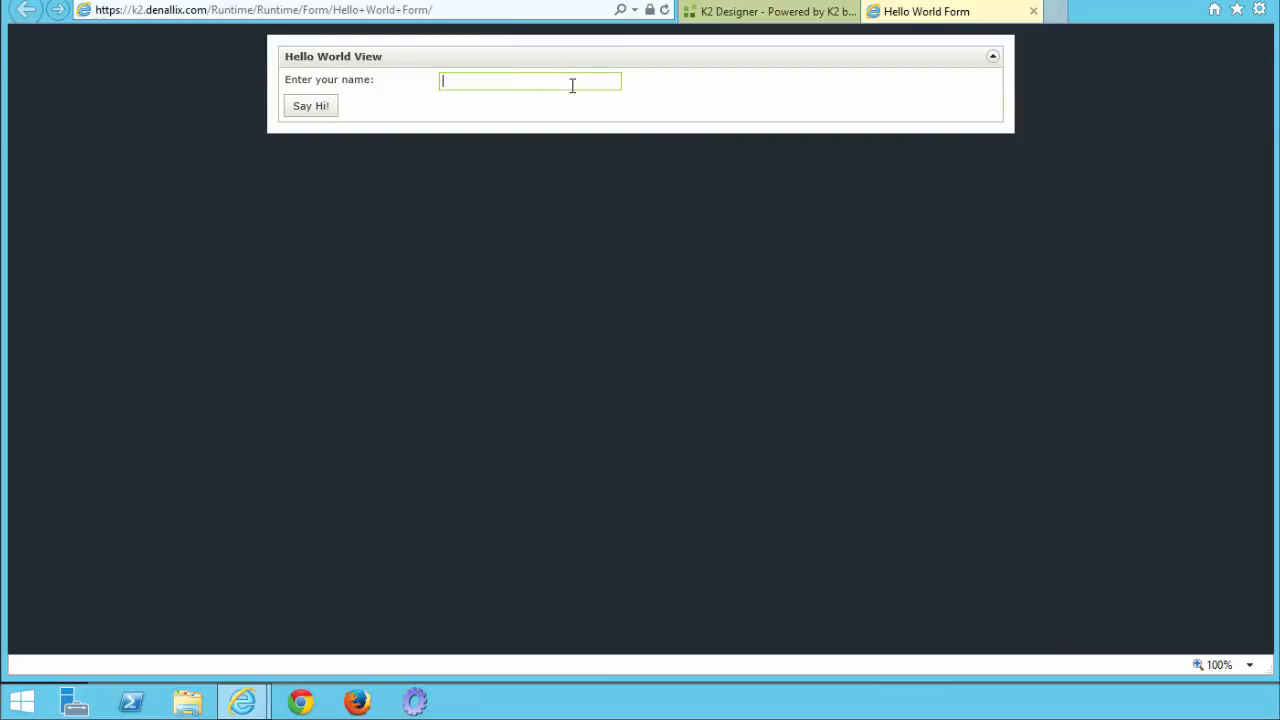
pyautogui.write('Neil')
pyautogui.click(310, 107)
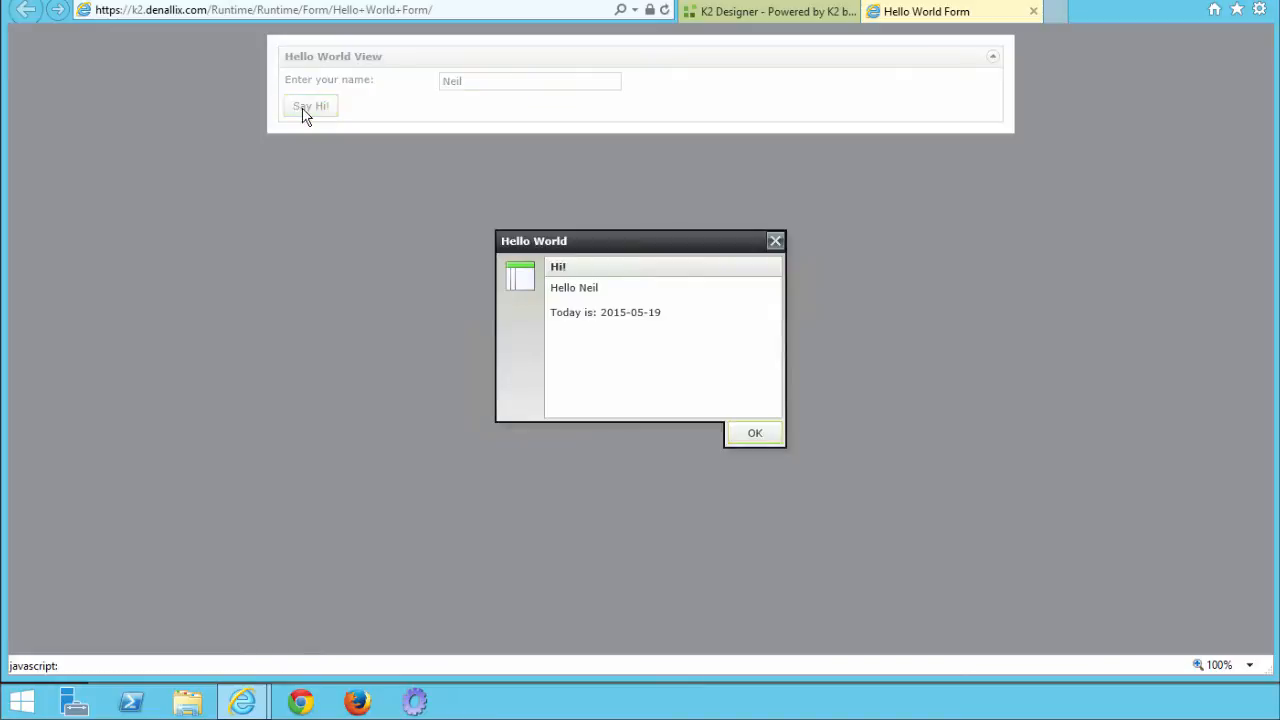